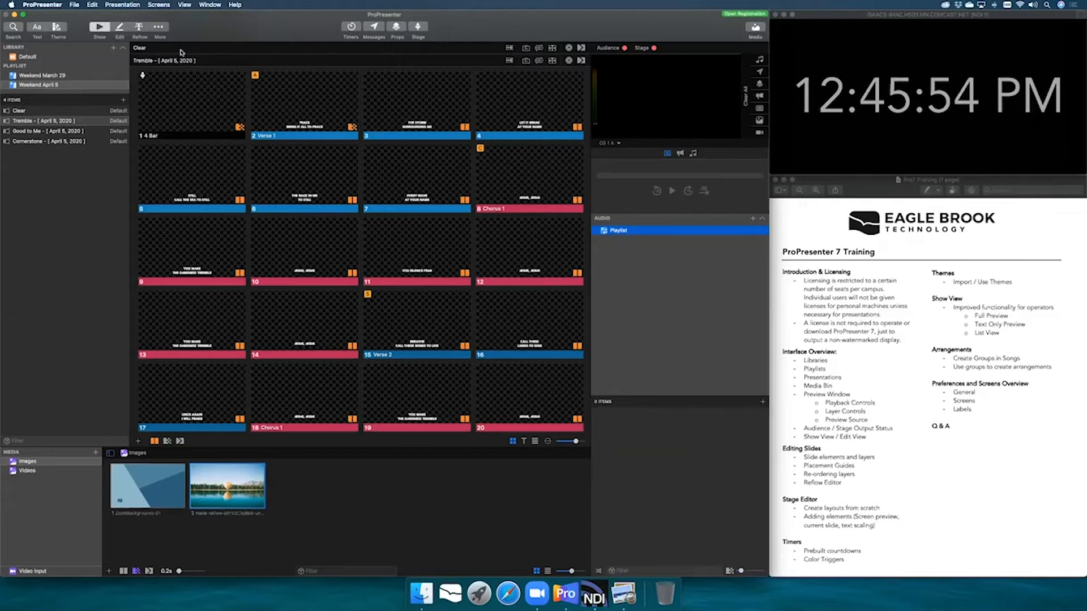
- Open the Stage Editor with the Lyrics stage layout on the canvas
click(161, 28)
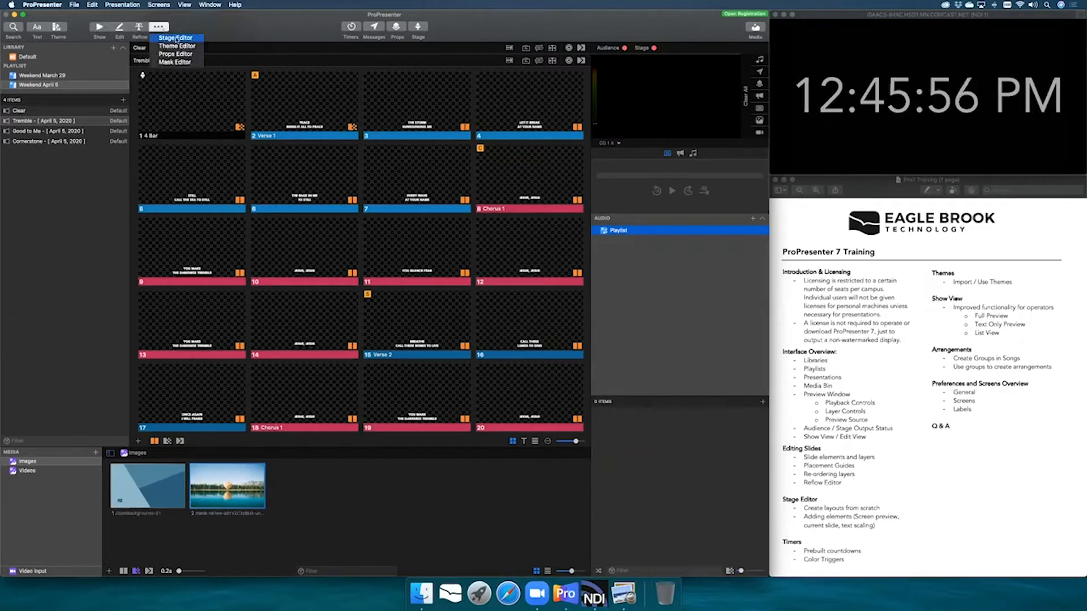
click(177, 38)
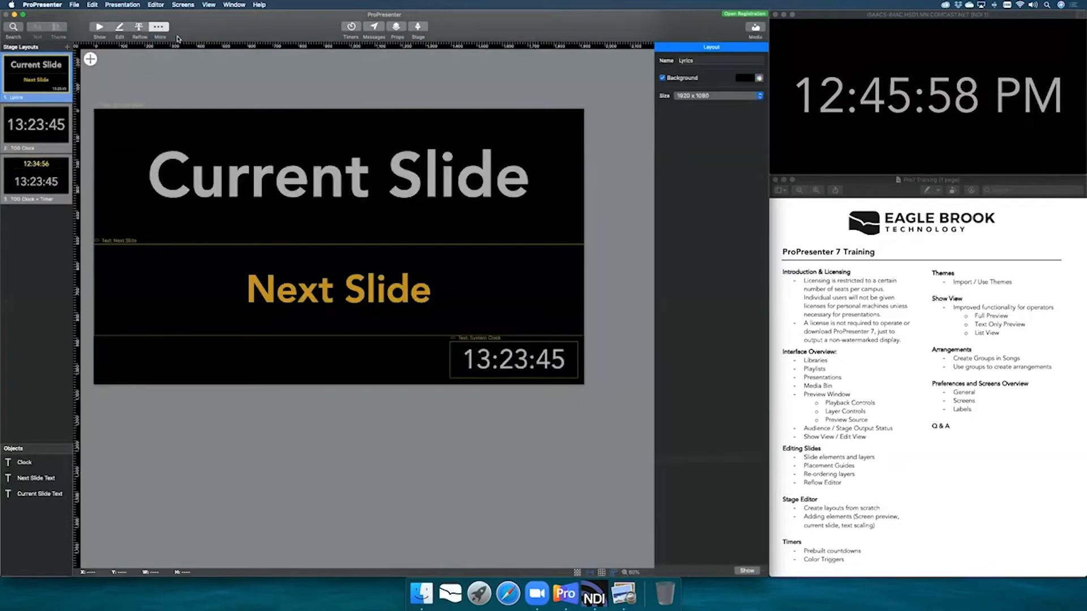
scroll(283, 163, left, 1)
scroll(284, 185, down, 1)
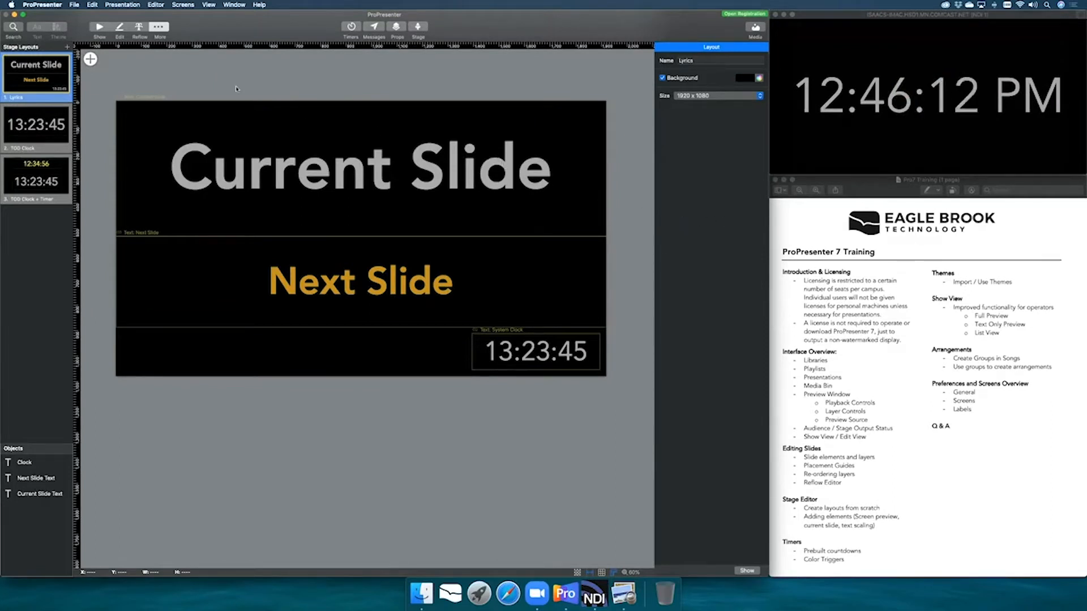
- Look through the available layout templates and examine the existing TOD Clock and TOD Clock + Timer stage layouts
click(67, 48)
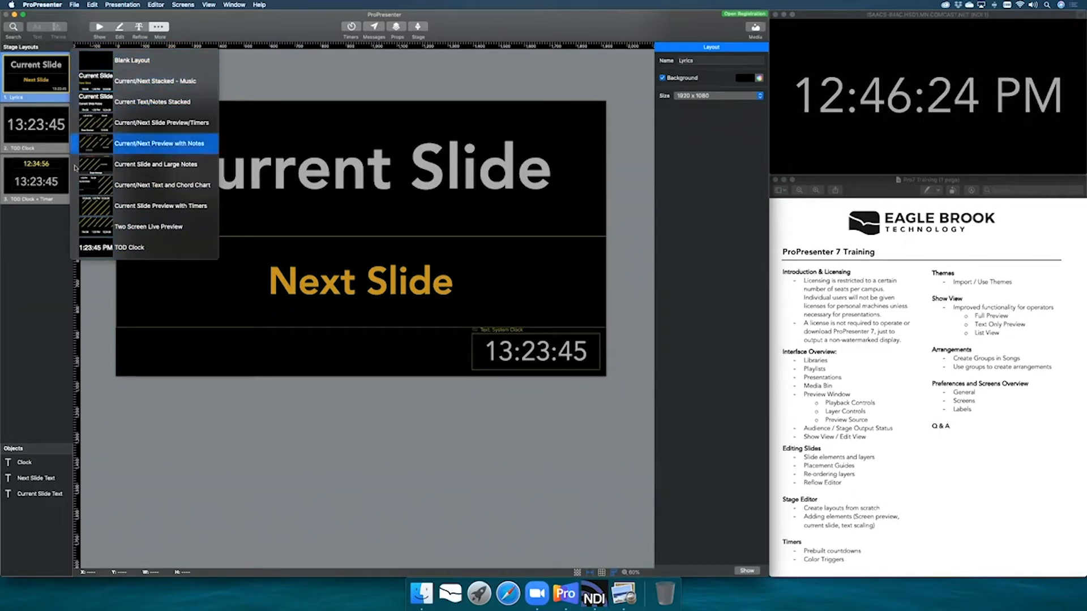
click(31, 240)
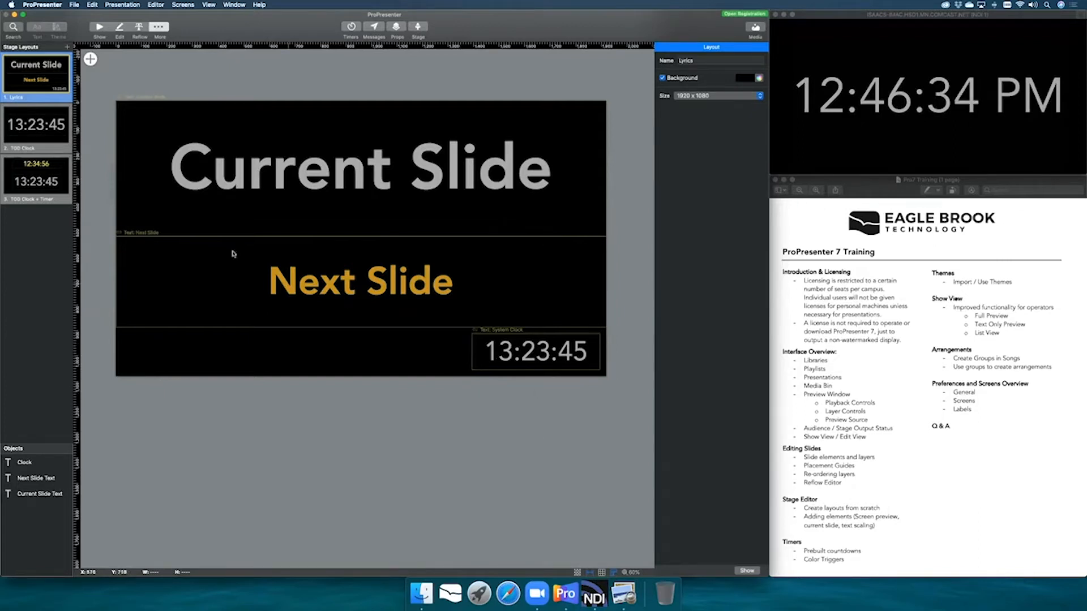
key(Down)
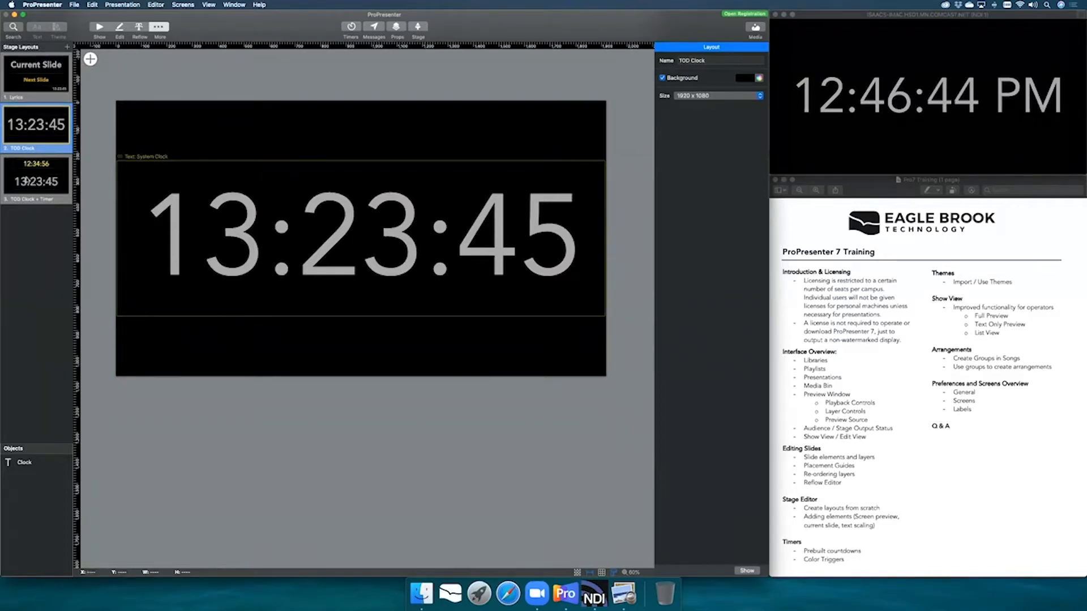
click(31, 178)
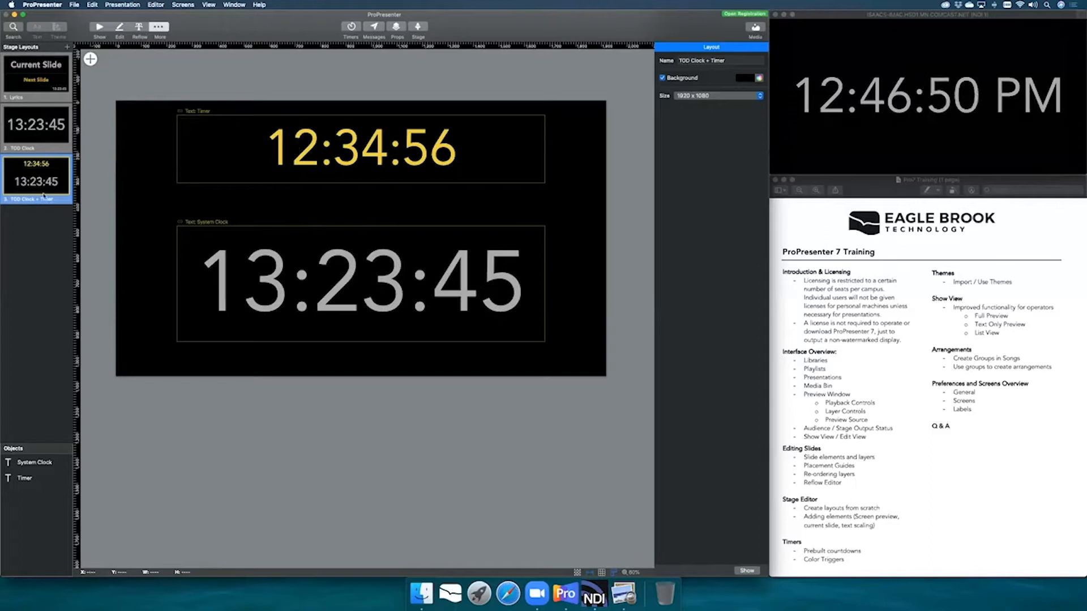
- Add a new stage layout from the Blank Layout template
click(68, 50)
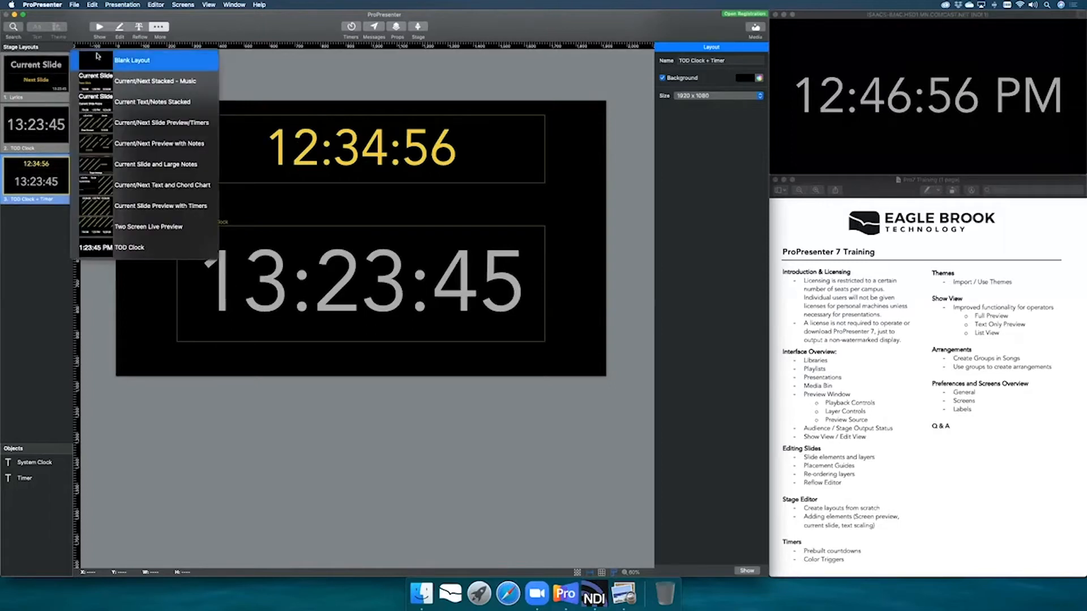
click(97, 56)
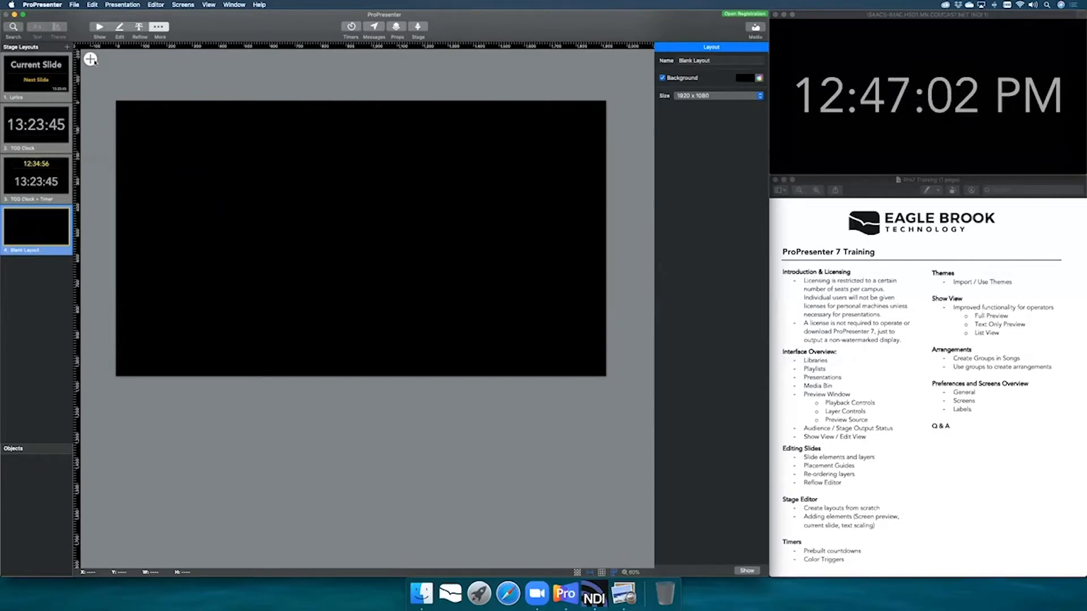
- Add a screen preview of CG 1 A, sized about 808 × 459, in the blank layout's upper-left corner
click(90, 59)
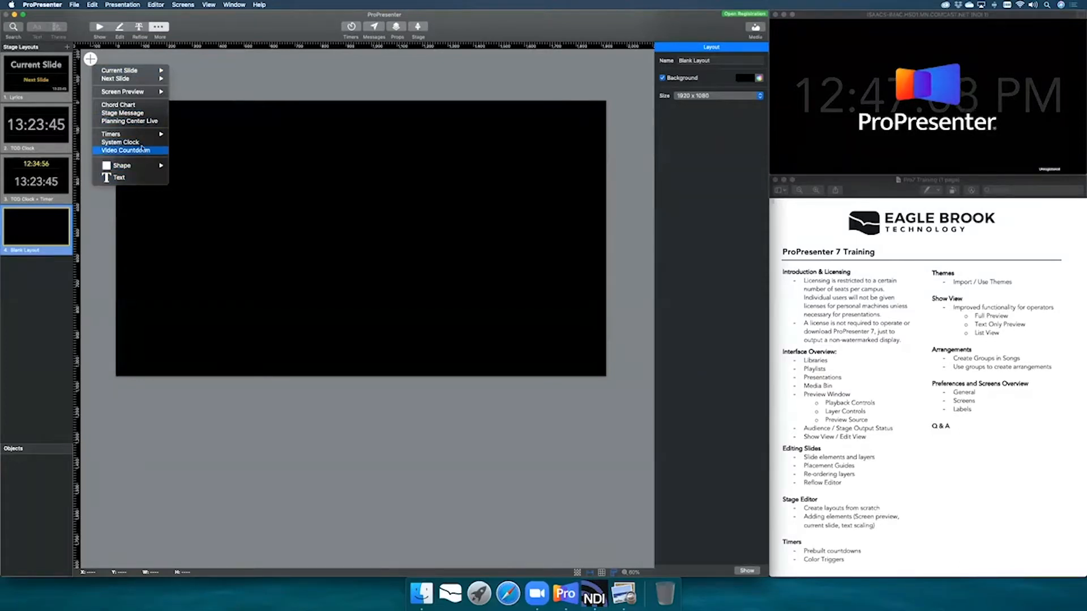
mouse_move(119, 73)
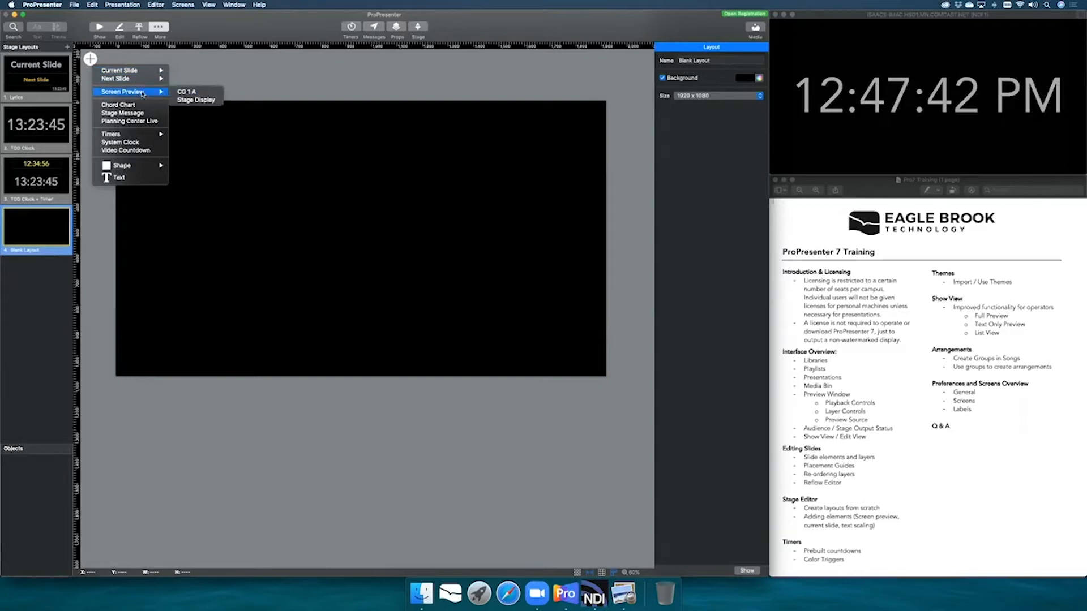
click(196, 93)
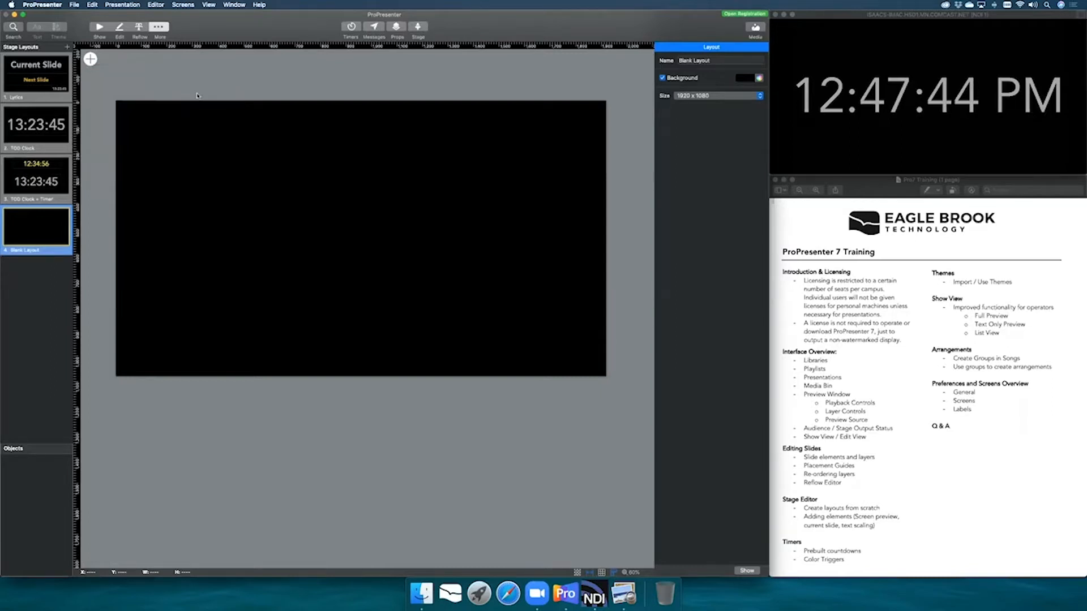
drag(338, 216, 177, 144)
drag(279, 172, 227, 130)
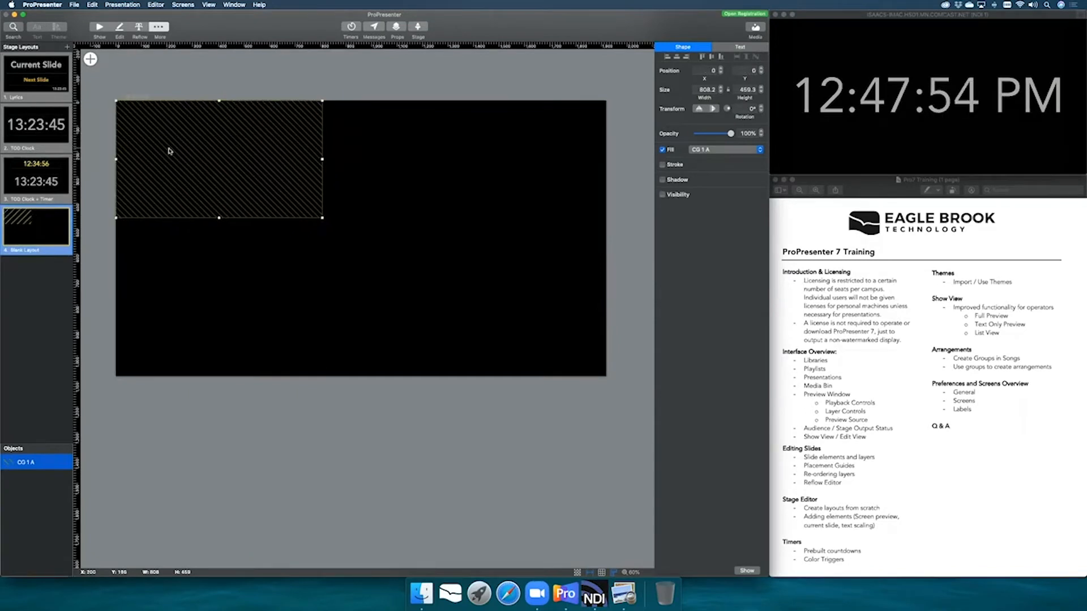
click(324, 261)
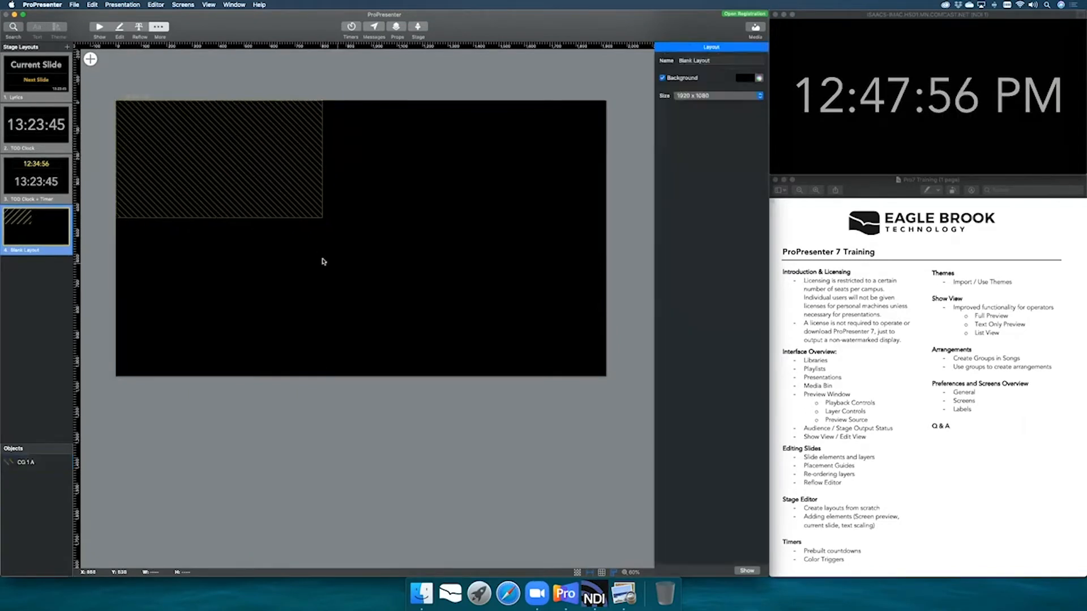
- Add a Stage Display screen preview of about 670 × 357 in the layout's lower-right area, and delete it again
click(91, 61)
mouse_move(146, 79)
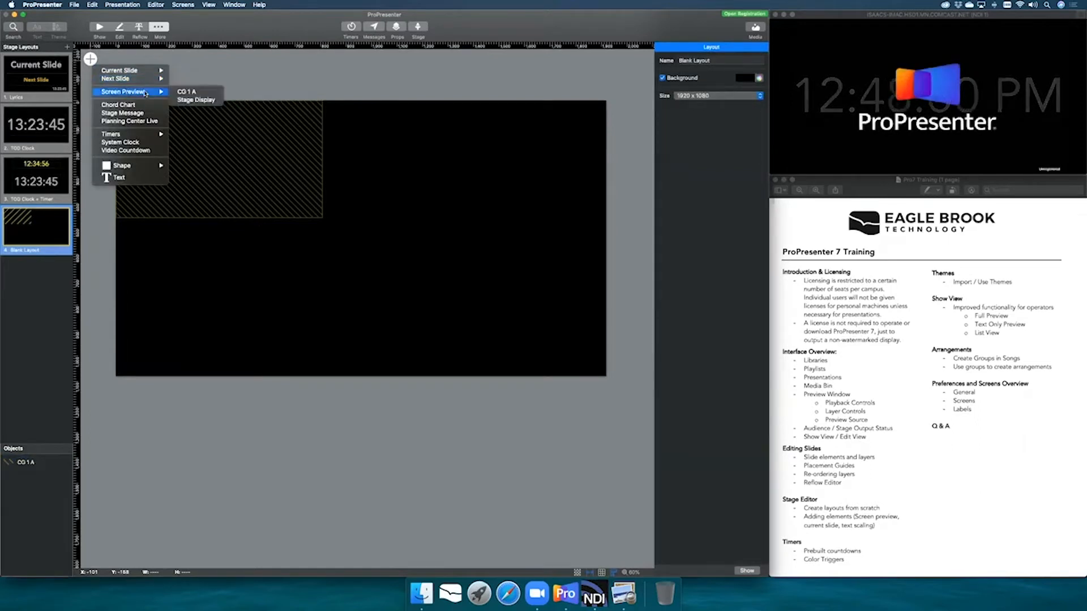
click(195, 101)
drag(345, 235, 561, 339)
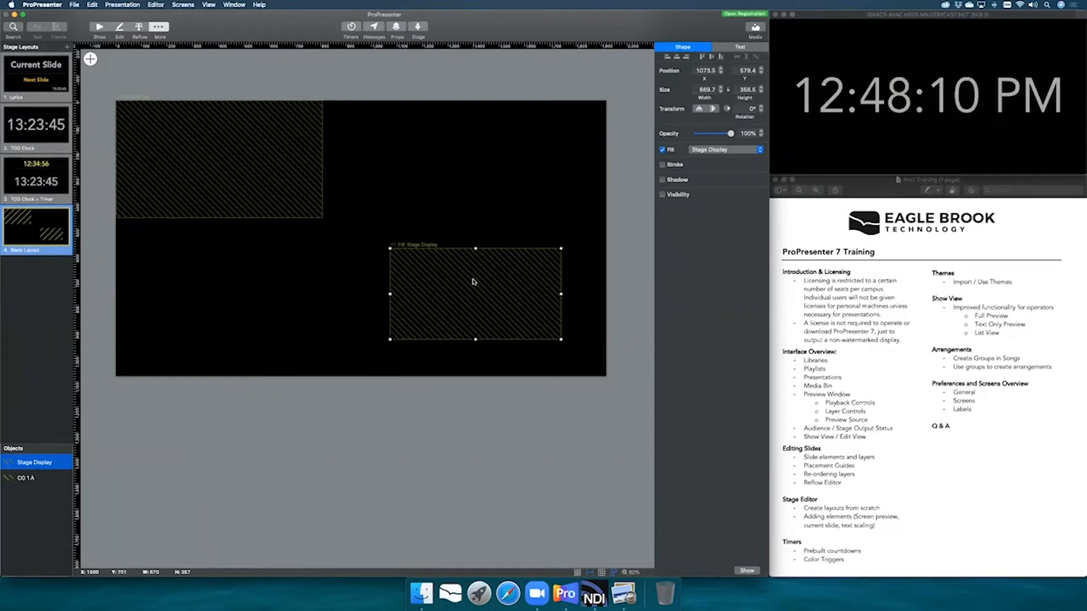
key(Delete)
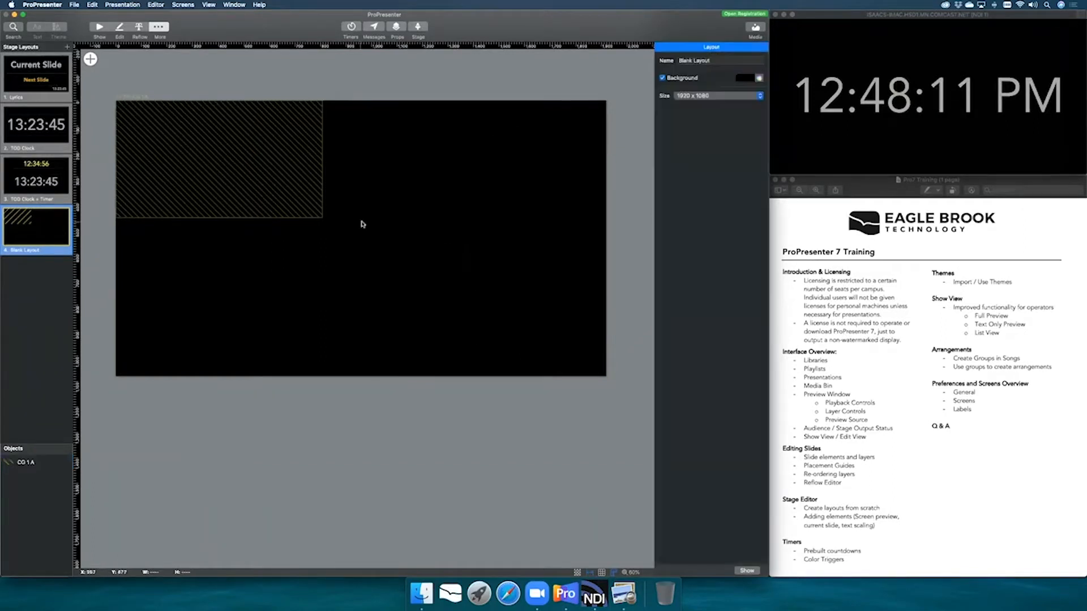
- Delete the CG 1 A screen preview from the blank layout
click(91, 59)
mouse_move(137, 80)
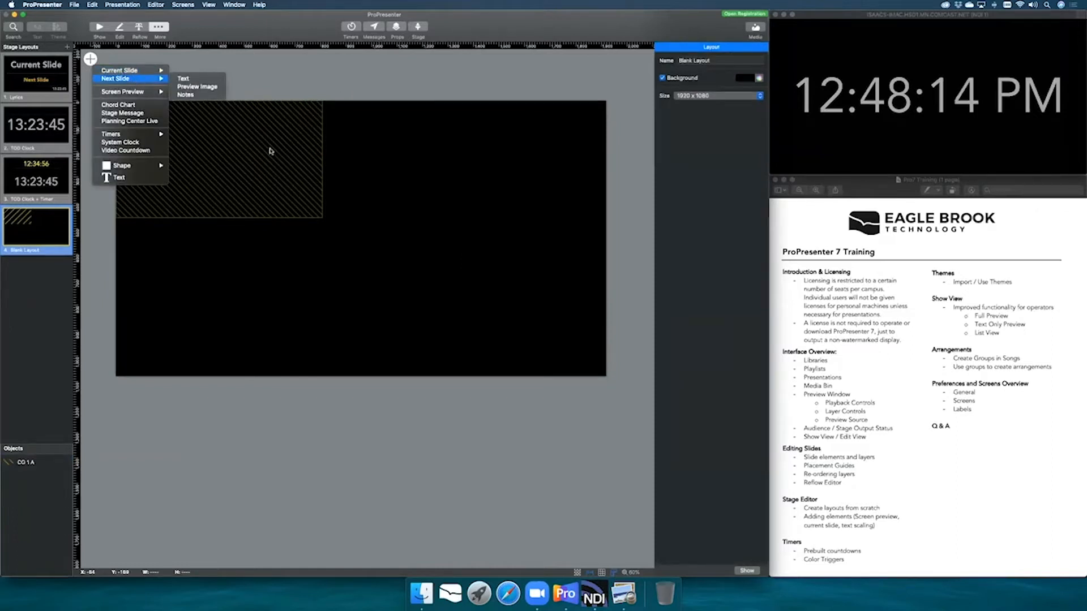
click(270, 151)
mouse_move(236, 136)
mouse_down()
mouse_move(249, 161)
mouse_move(237, 141)
mouse_up()
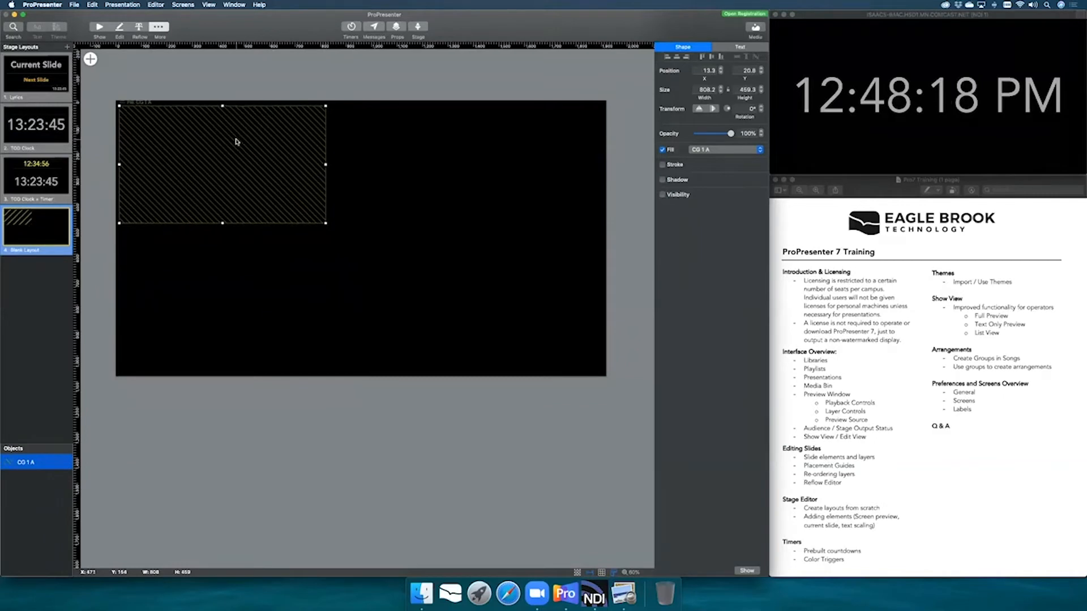
key(Delete)
- Add a Current Slide text element and resize it to about 1440 × 298 near the layout's upper edge
click(91, 59)
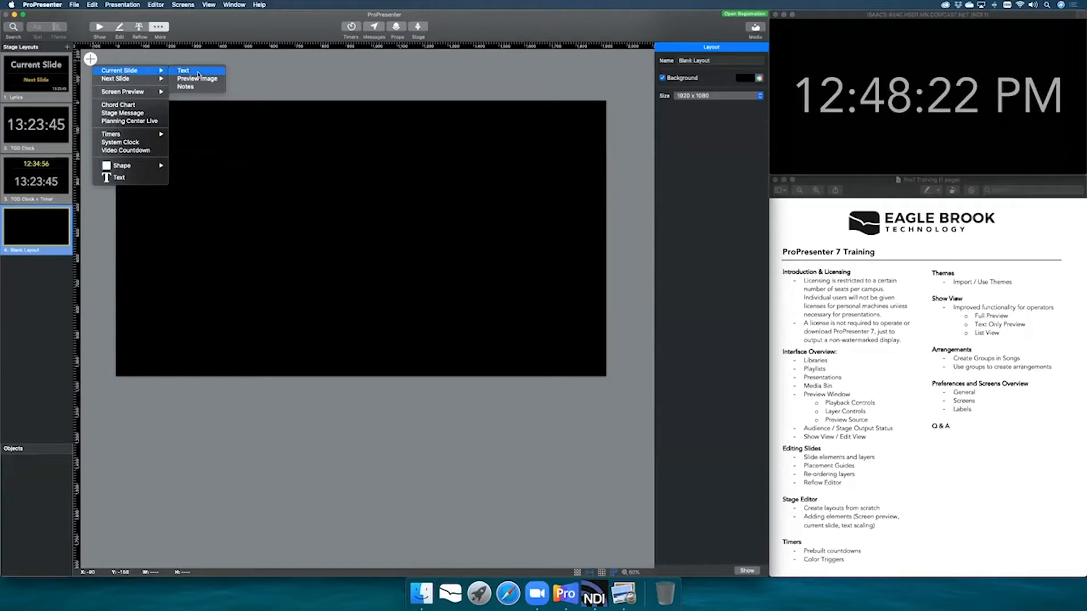
click(198, 72)
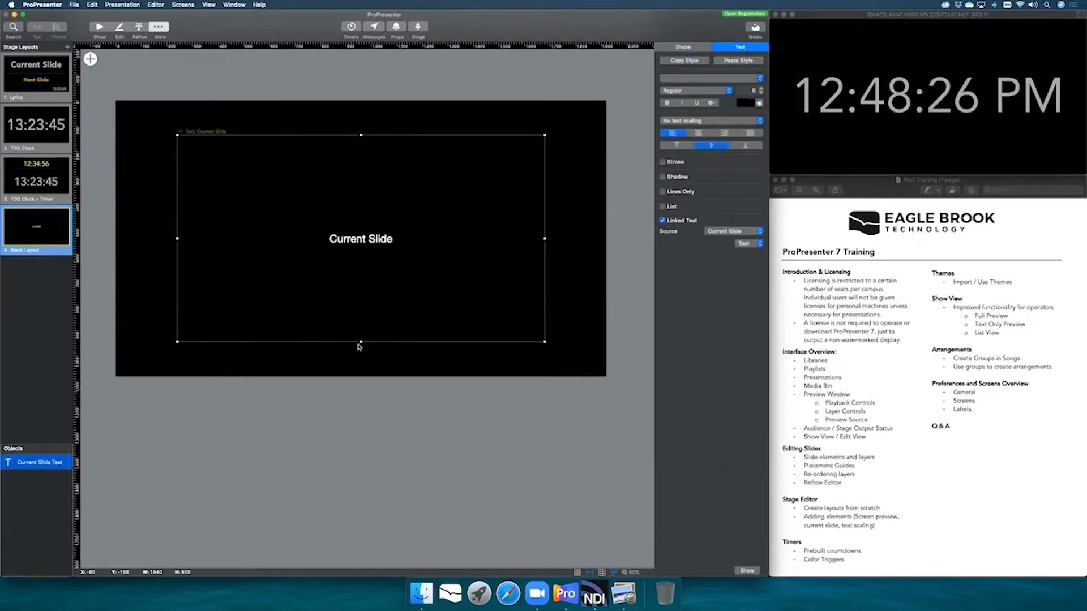
drag(361, 341, 405, 166)
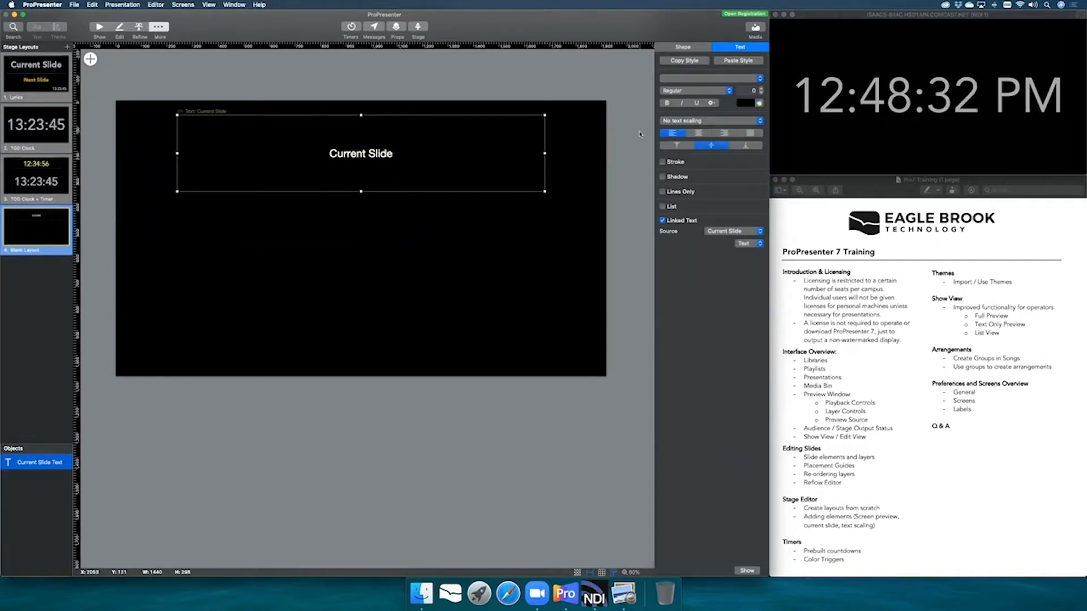
- Try to make the Current Slide text scale down to fit its container, and raise its font size to 65
click(690, 124)
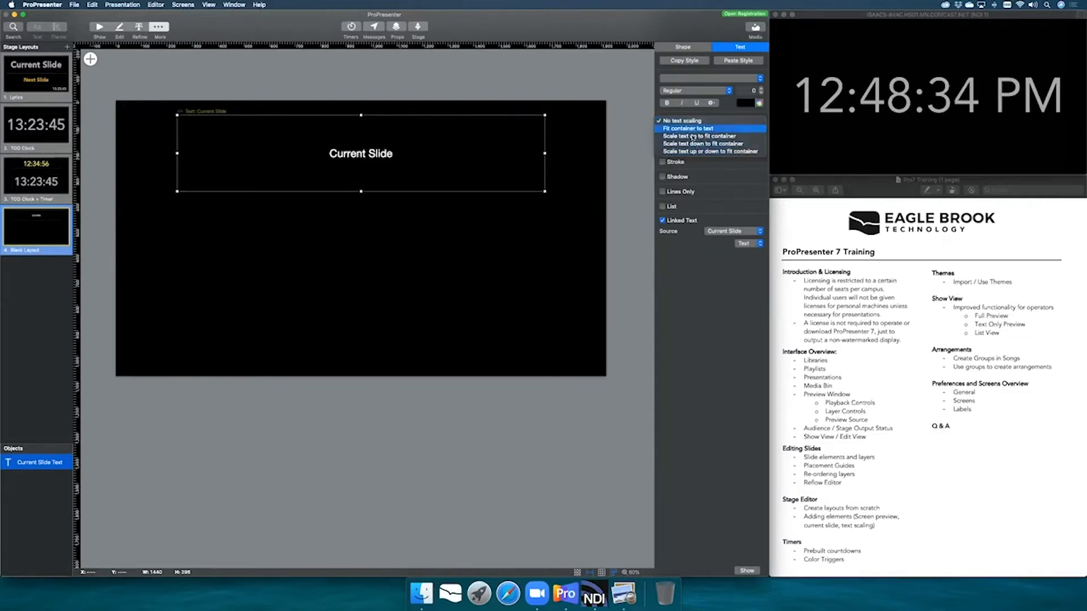
click(726, 146)
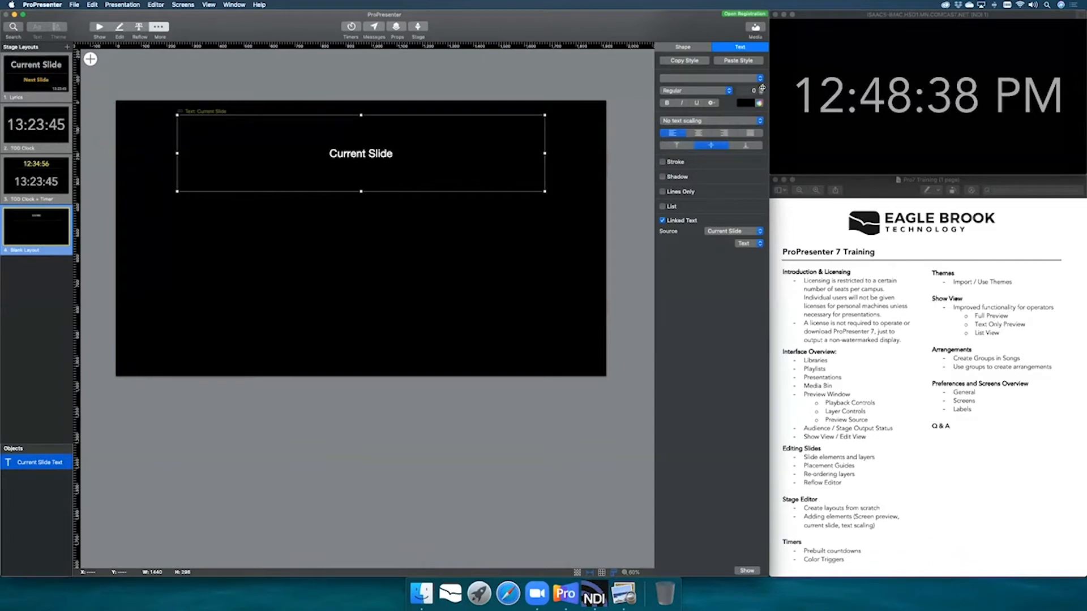
click(762, 89)
click(762, 89)
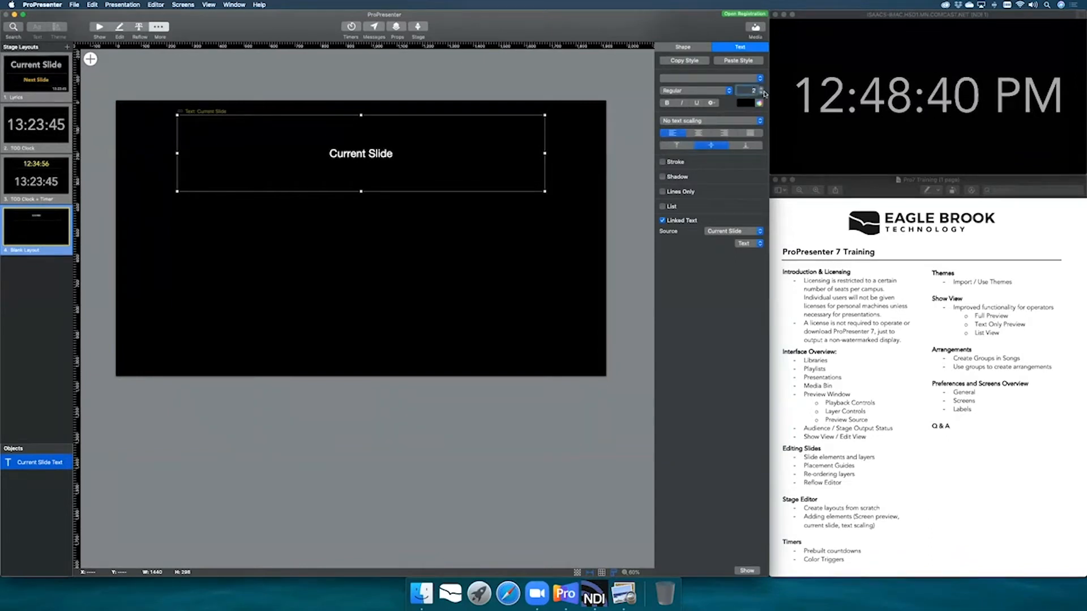
click(761, 91)
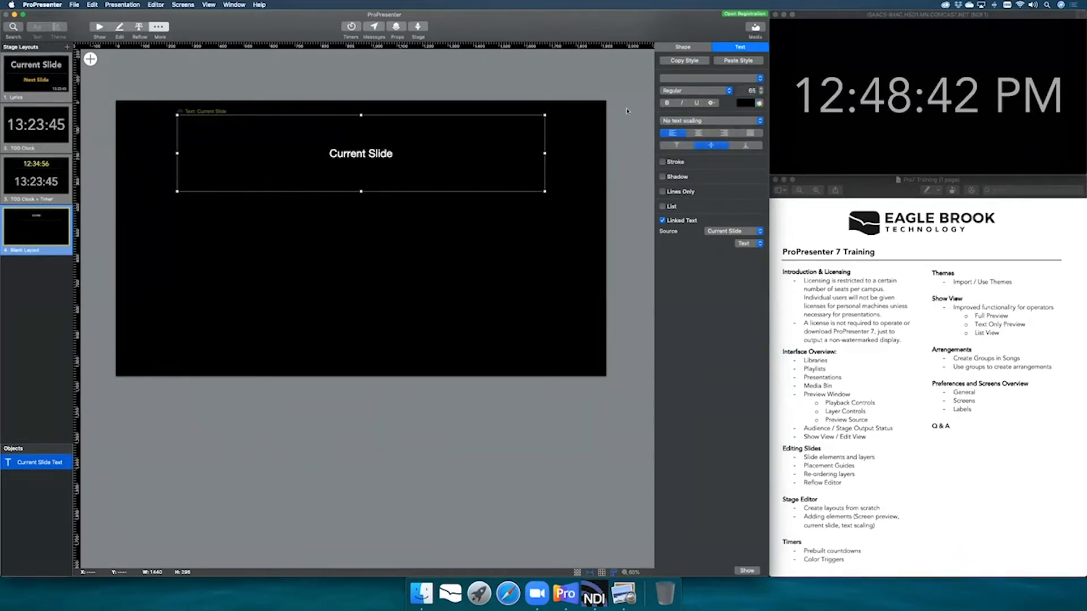
- Enlarge the Current Slide text box to about 1811 × 462 so it spans most of the layout's width
click(597, 167)
click(451, 178)
drag(361, 190, 361, 233)
drag(179, 174, 128, 174)
drag(544, 174, 591, 174)
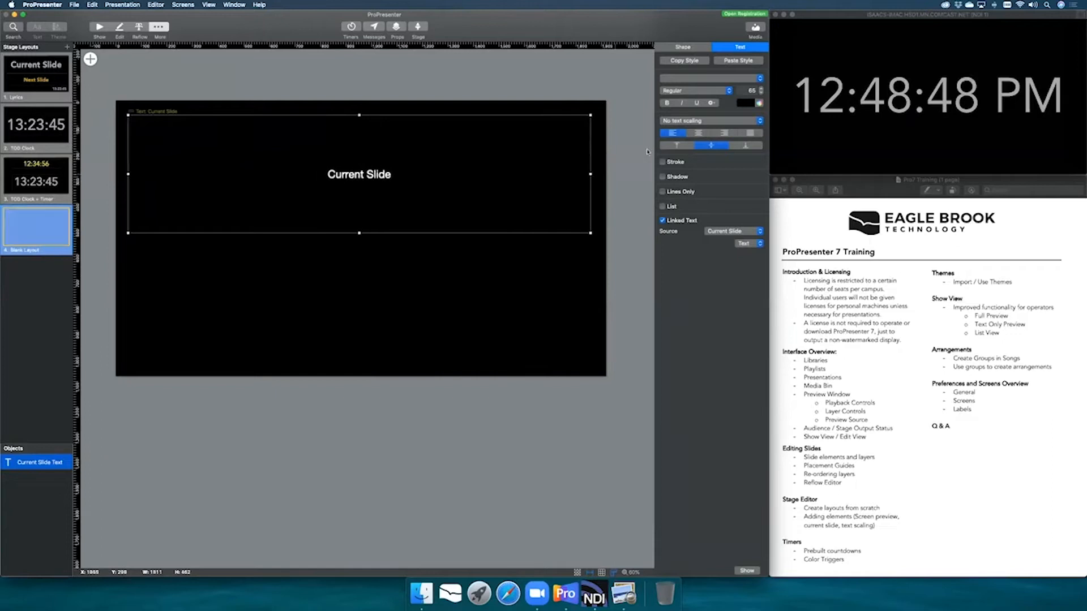
- Try to set the enlarged text box to scale text down to fit, and open the list of fonts
click(682, 124)
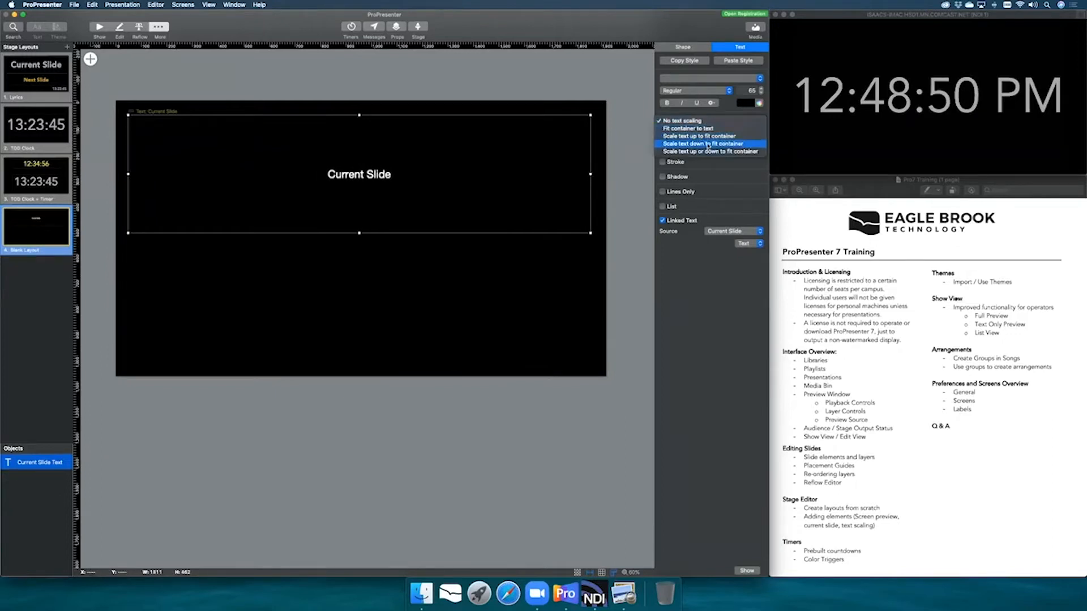
click(708, 144)
click(702, 80)
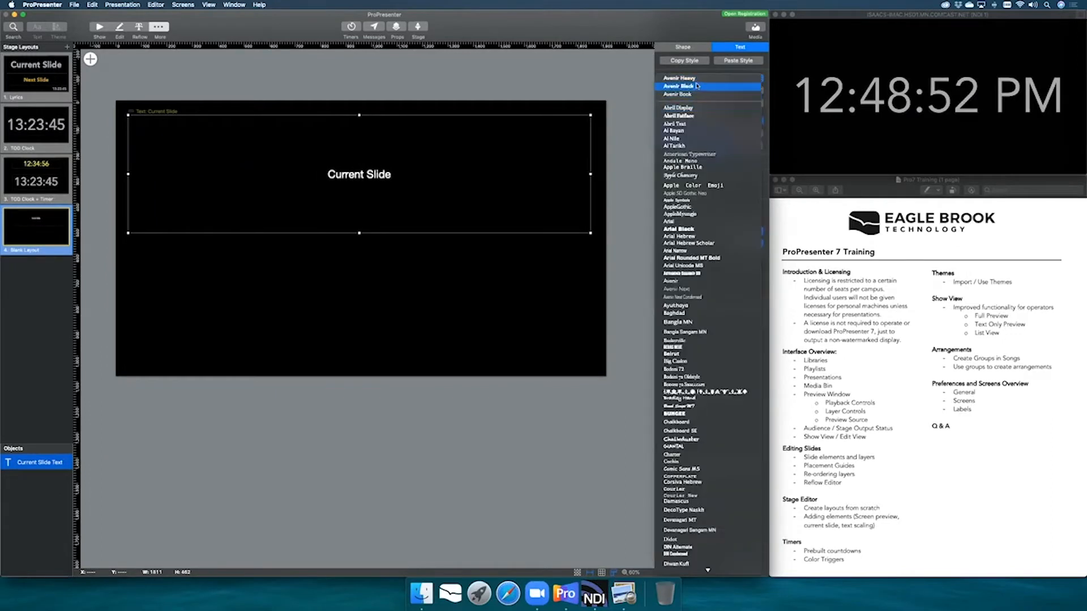
click(650, 107)
- Center the Current Slide text box horizontally just below the layout's upper edge, and retry scaling its text down to fit
drag(541, 153, 577, 145)
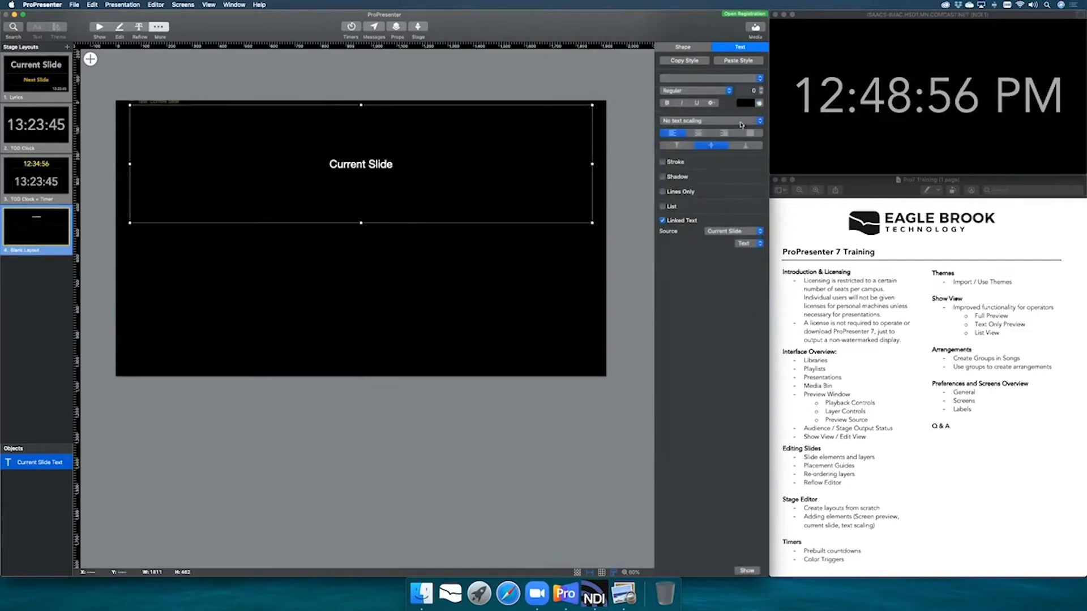
click(710, 121)
click(729, 145)
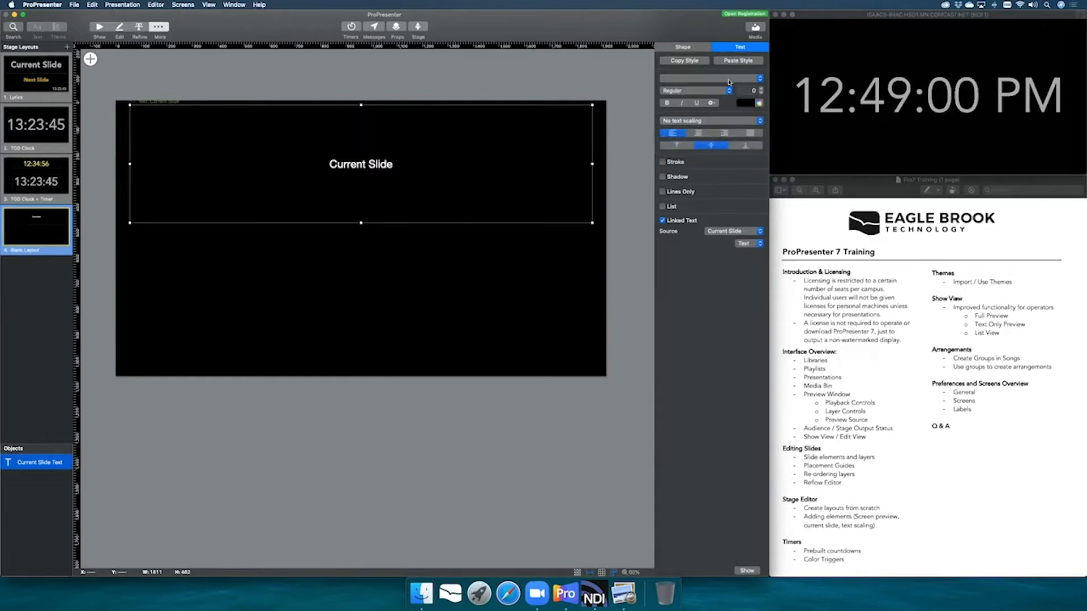
- Nudge the Current Slide text box slightly lower and turn off its Linked Text option
click(532, 78)
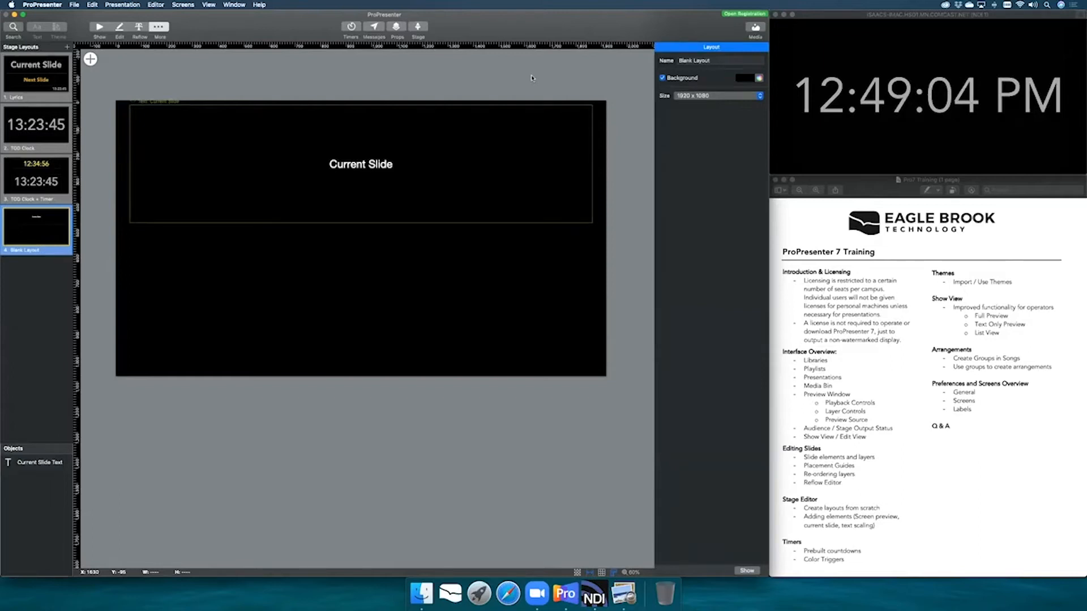
click(512, 152)
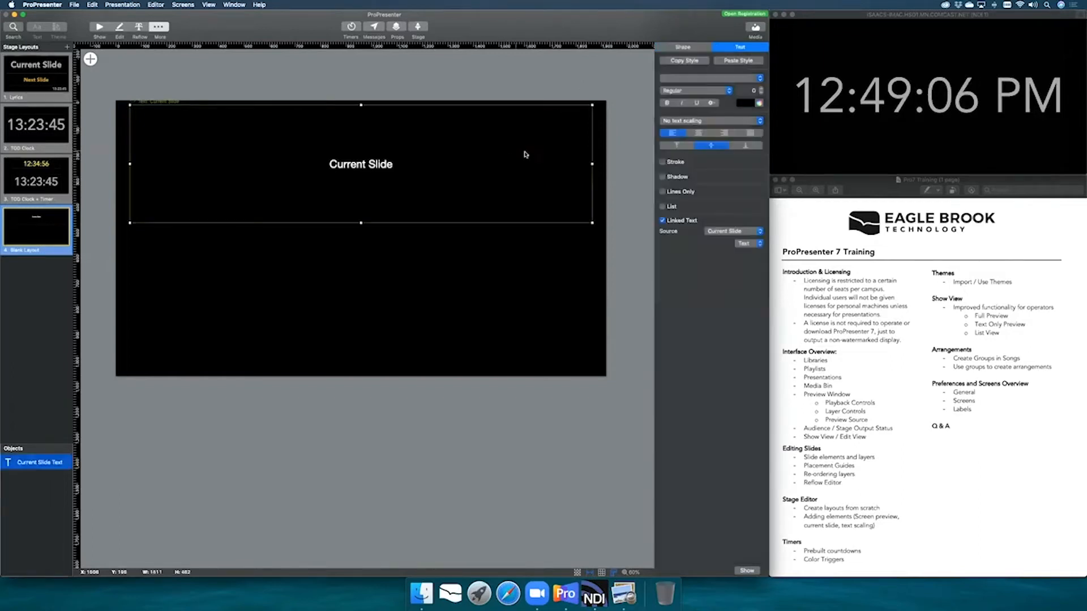
drag(490, 201, 492, 202)
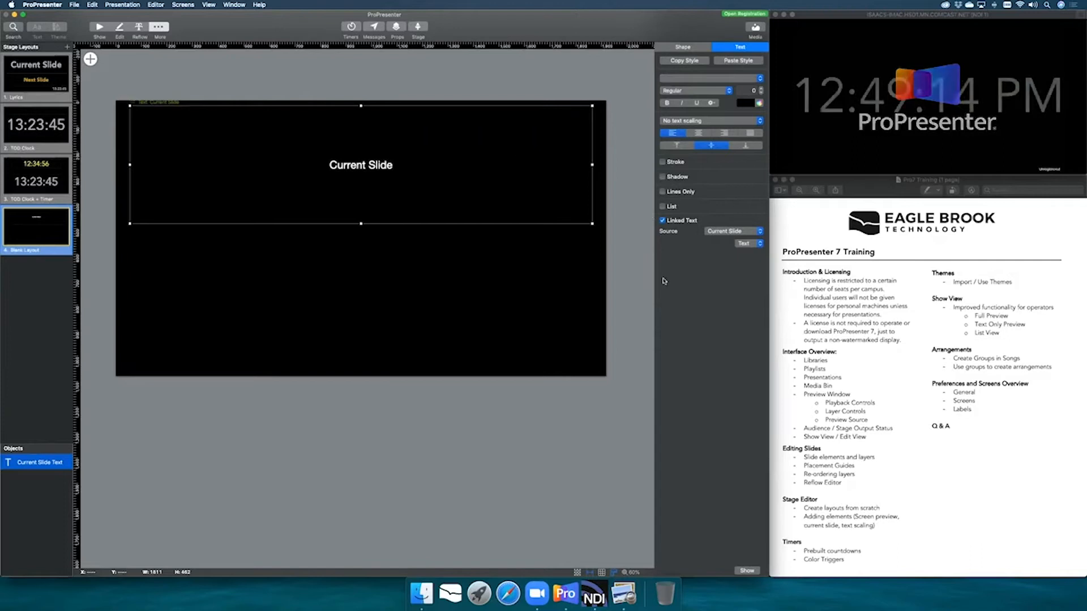
click(662, 220)
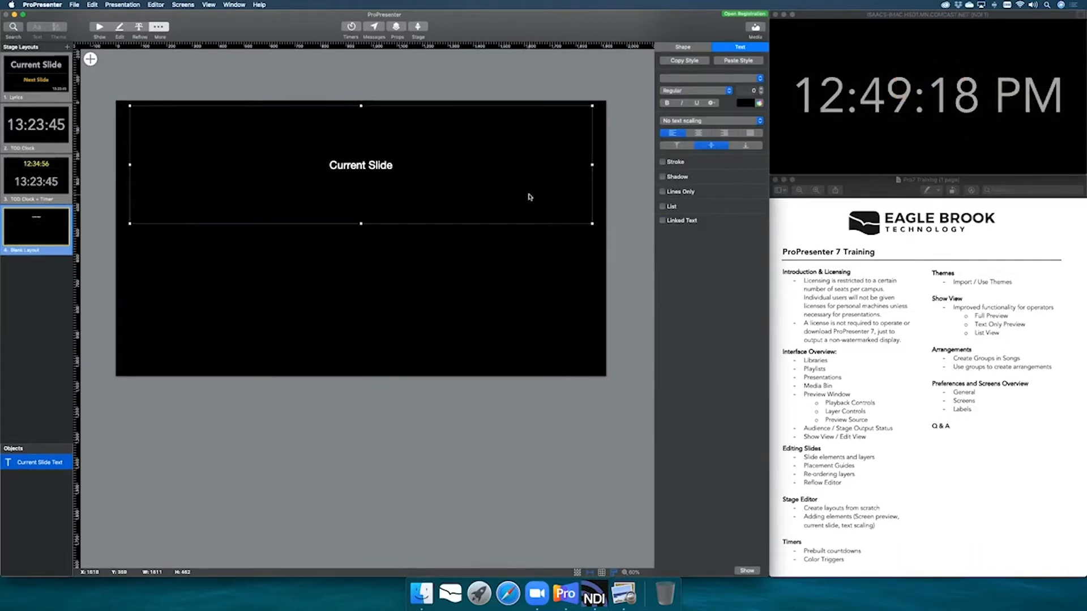
- Turn Linked Text back on for the Current Slide text box, with Current Slide as its source
click(670, 223)
click(726, 232)
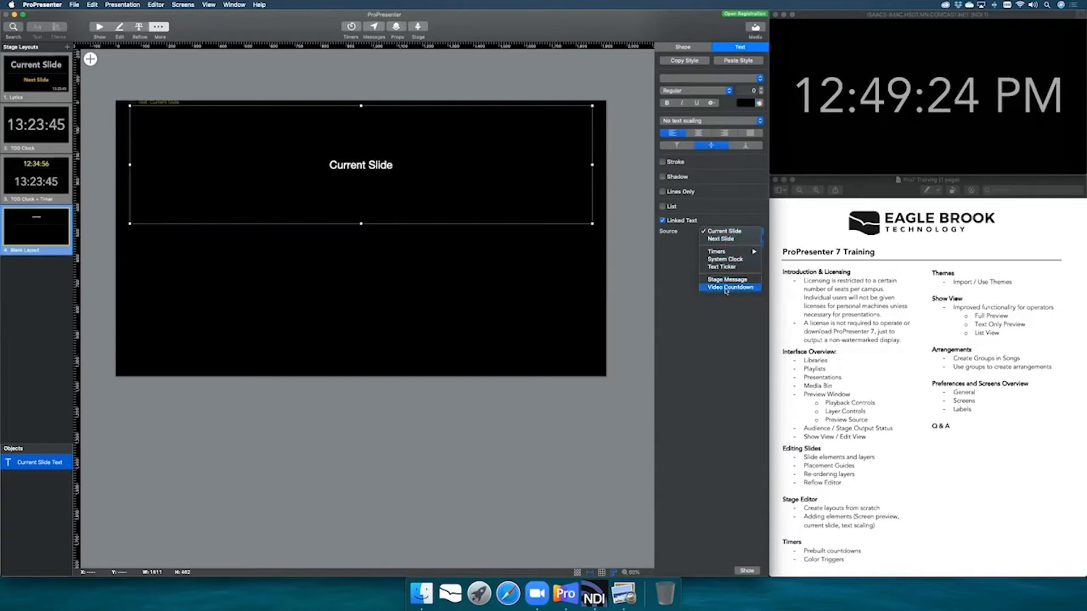
click(725, 232)
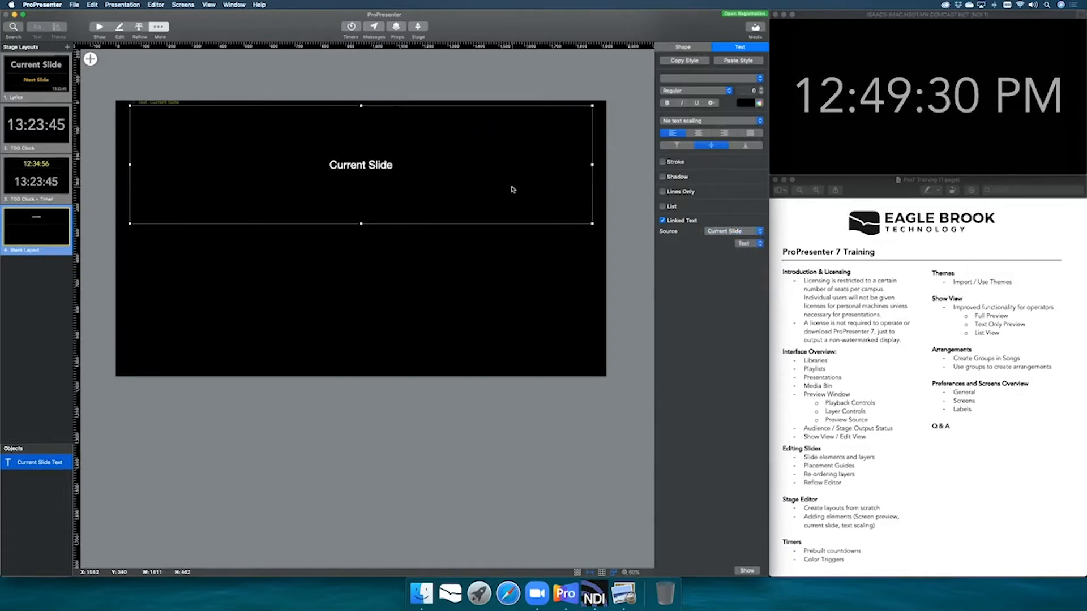
click(90, 59)
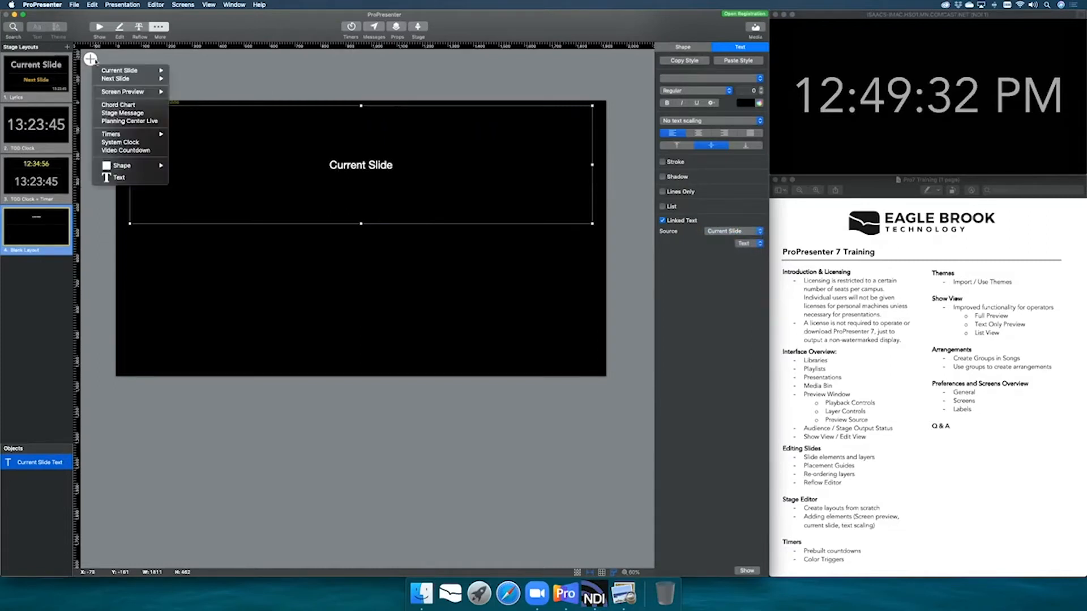
mouse_move(136, 70)
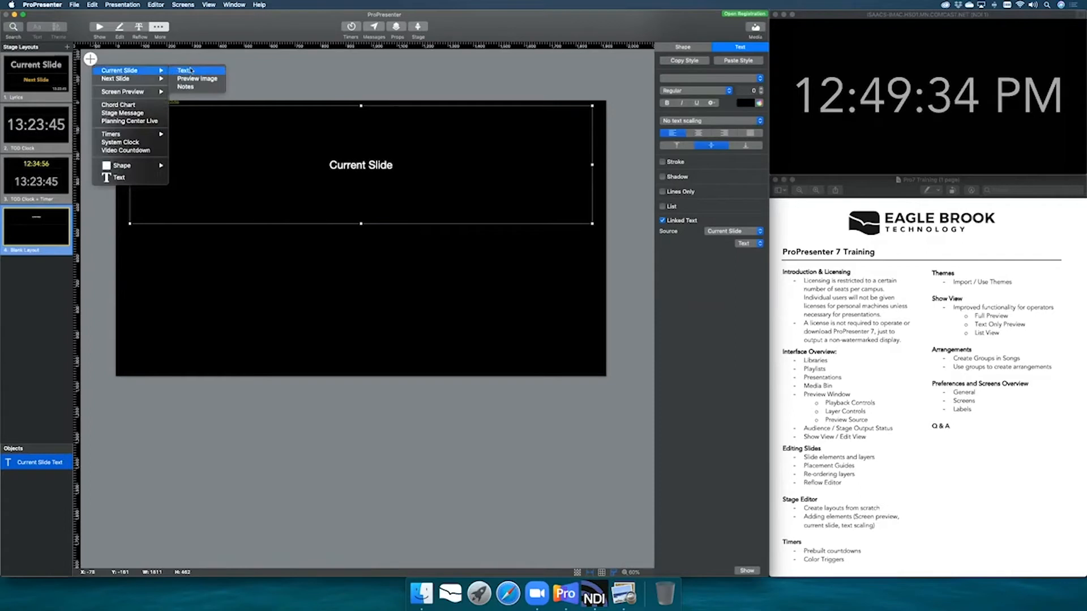
click(410, 153)
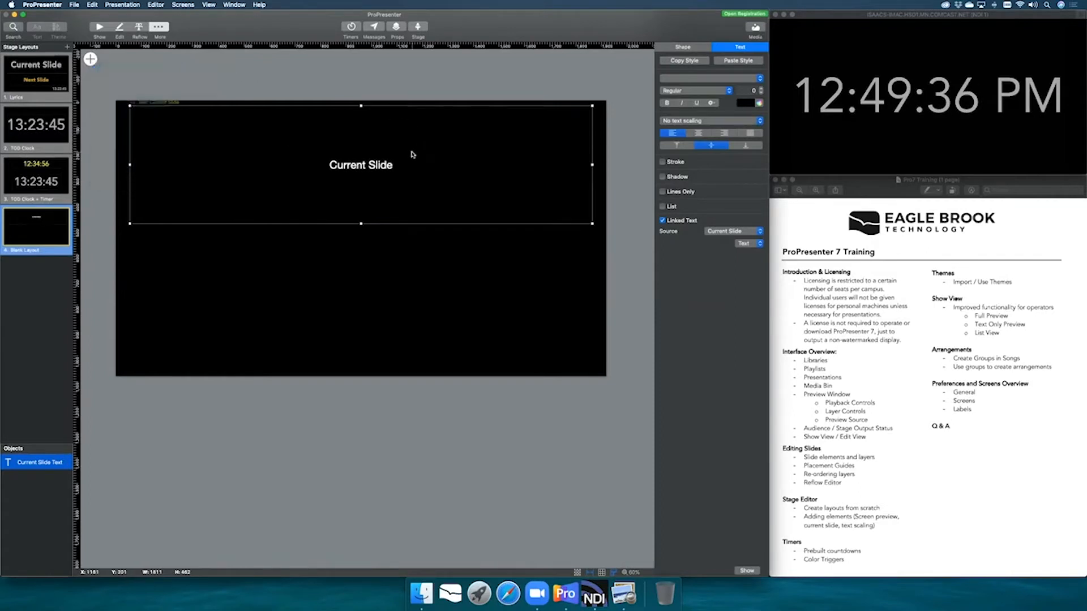
click(746, 244)
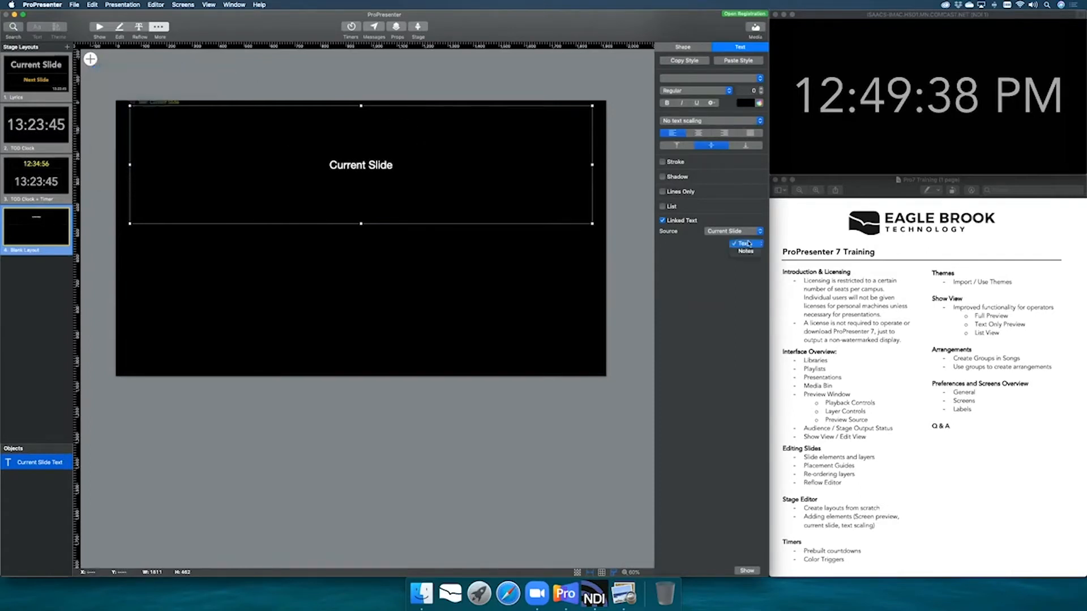
click(709, 247)
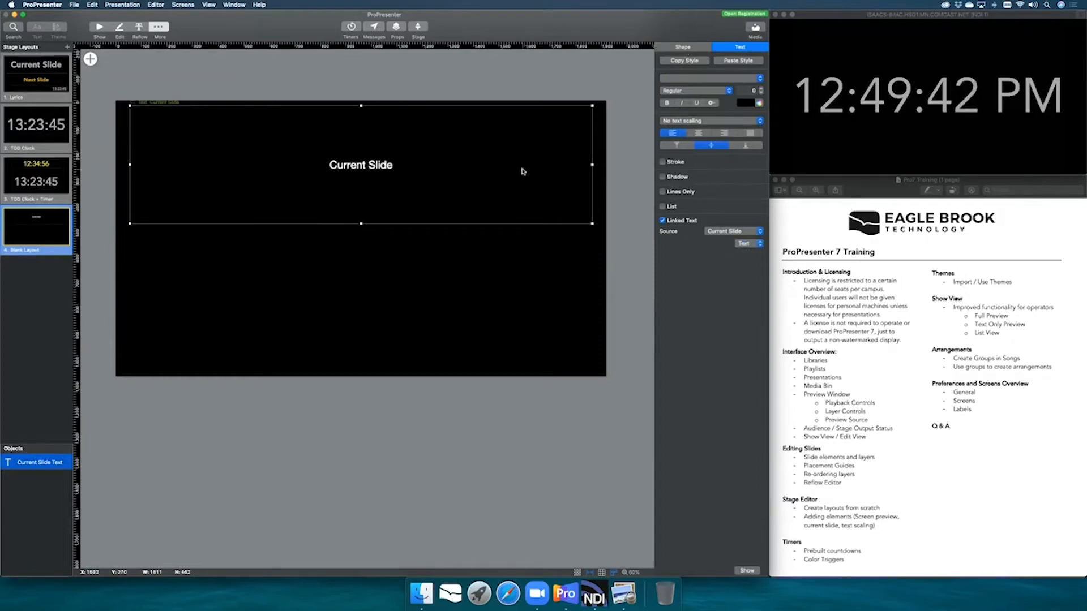
- Add a Next Slide text box, shrink it to about 1440 × 320, and center it below the Current Slide box
click(434, 313)
click(90, 58)
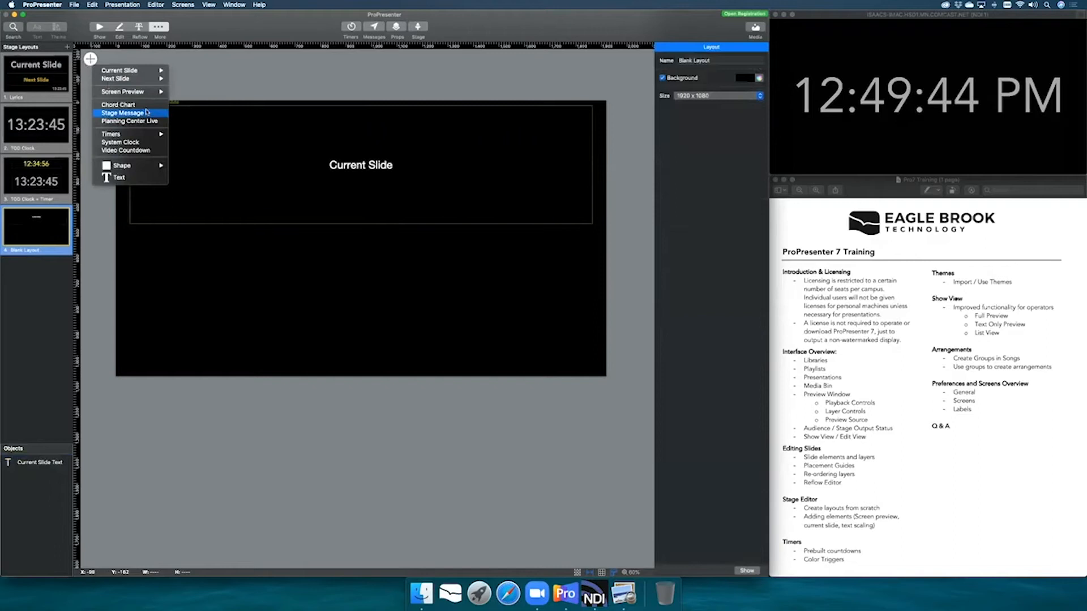
mouse_move(146, 80)
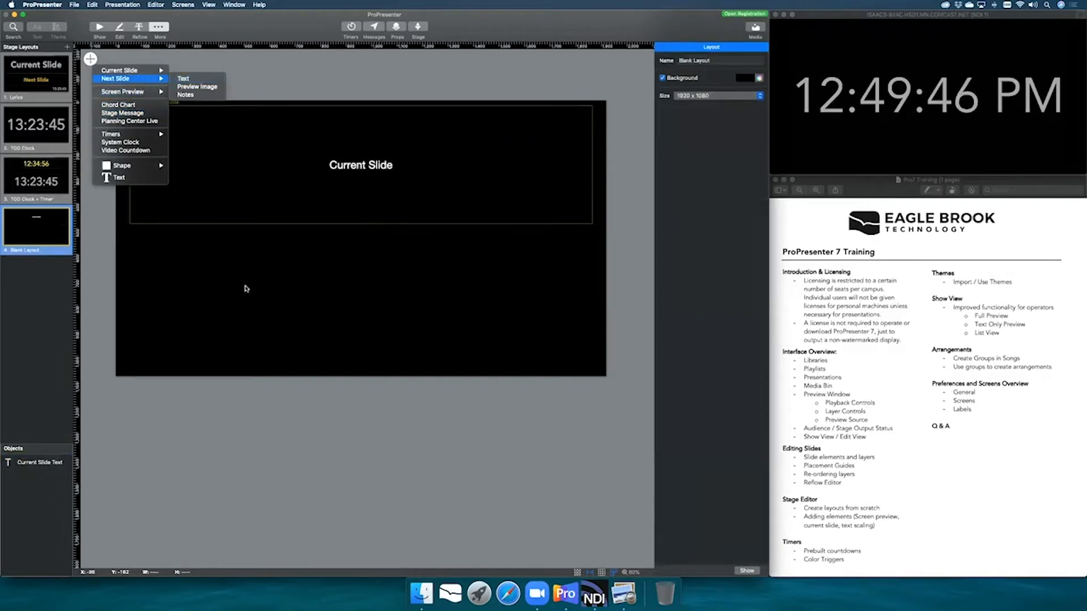
click(183, 78)
drag(362, 136, 362, 259)
mouse_move(385, 296)
mouse_down()
mouse_move(389, 324)
mouse_move(382, 289)
mouse_up()
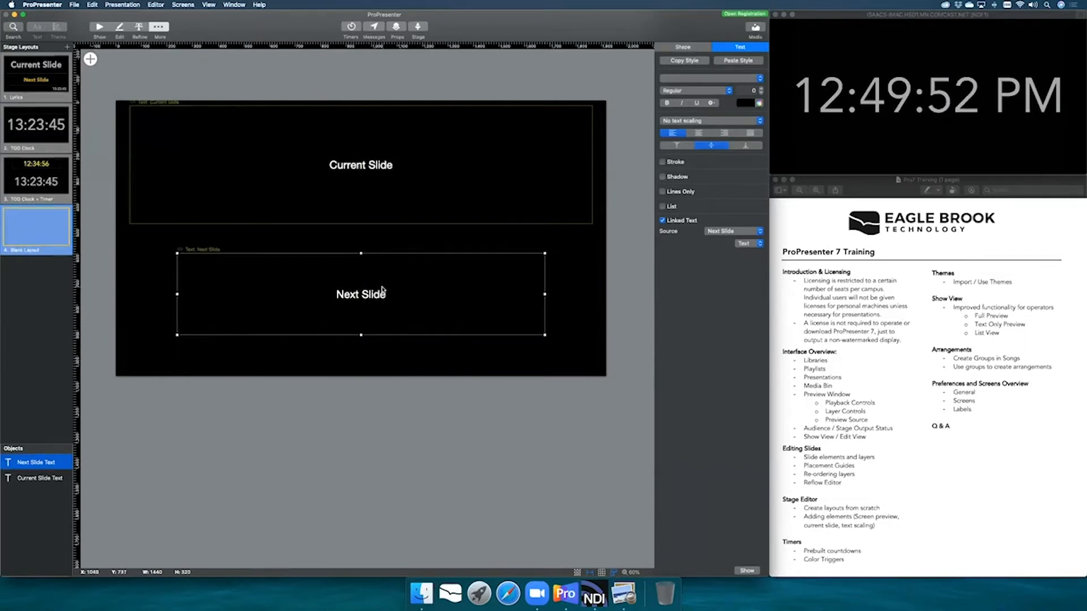
- Try to set the Next Slide text's font to Avenir Book
click(700, 82)
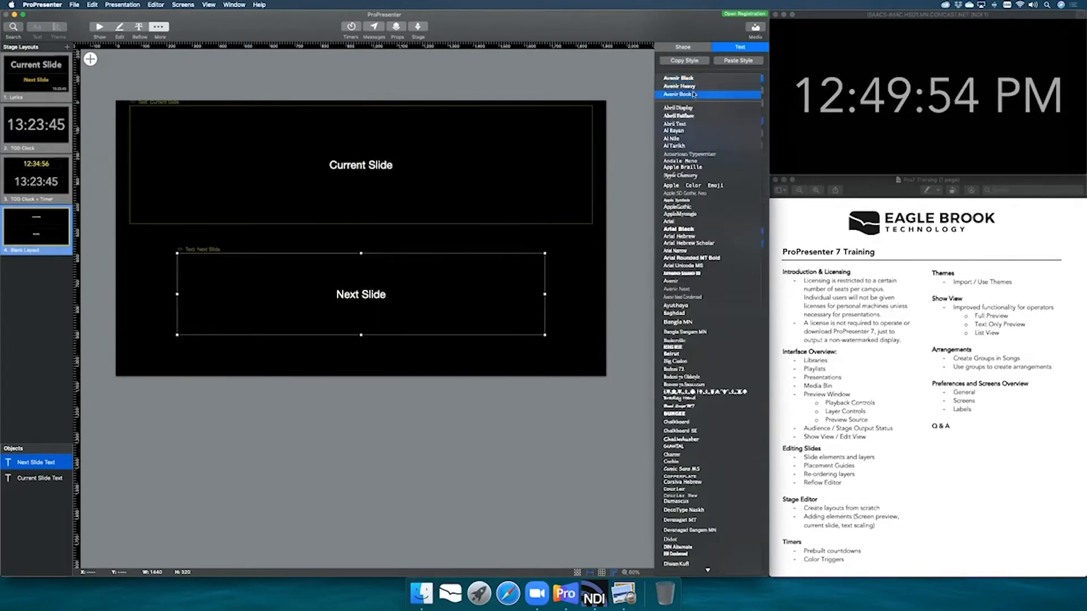
click(700, 95)
click(699, 93)
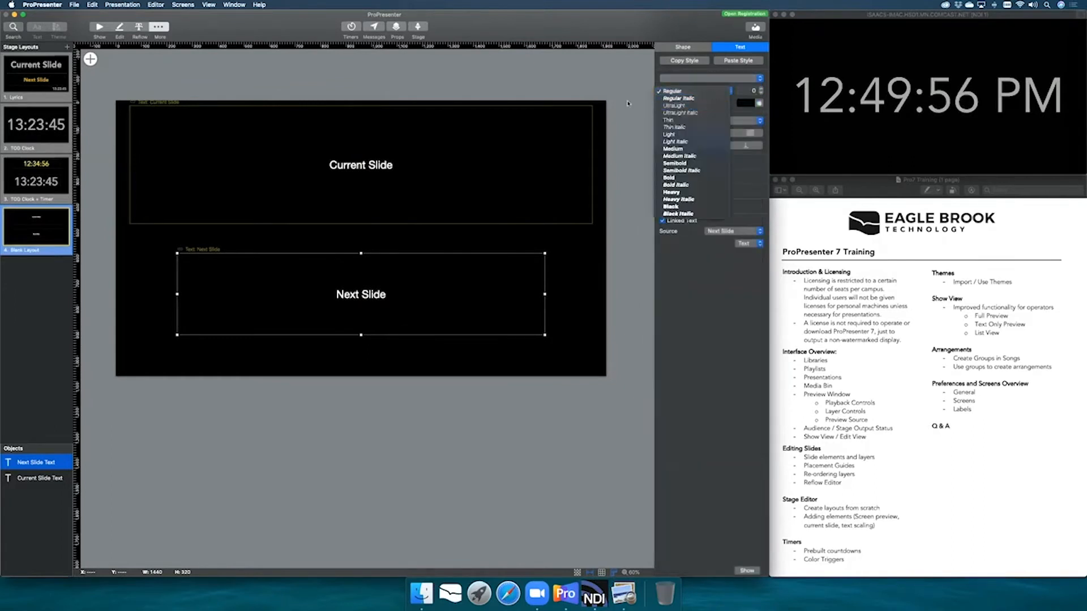
click(725, 63)
- Paste the copied text style onto the Next Slide and Current Slide text boxes
click(731, 64)
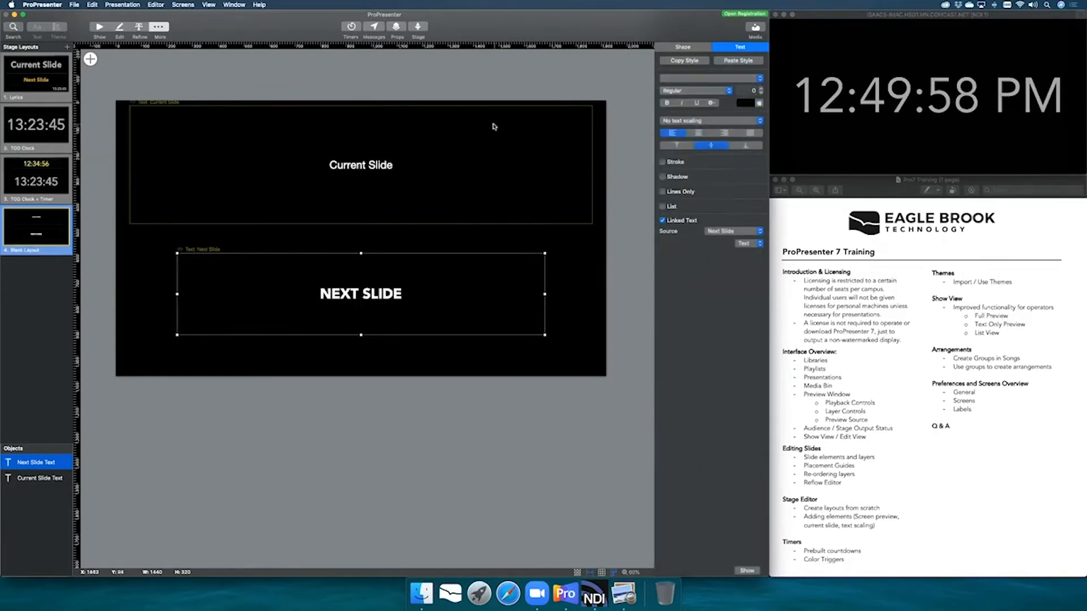
click(493, 126)
click(742, 62)
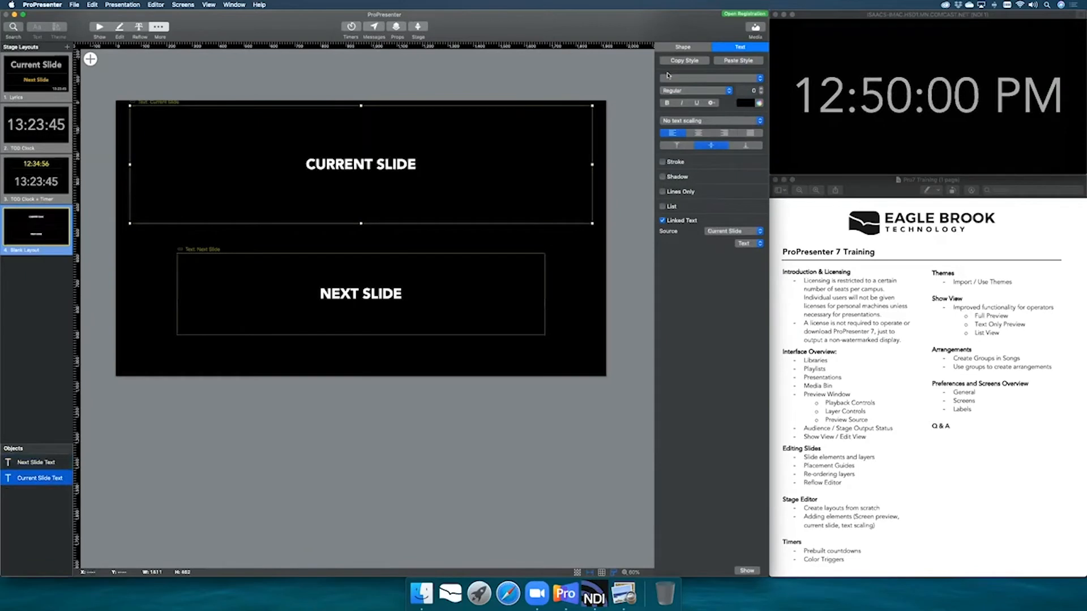
- Set the Current Slide text box to scale text down to fit its container
click(570, 89)
click(498, 162)
click(714, 120)
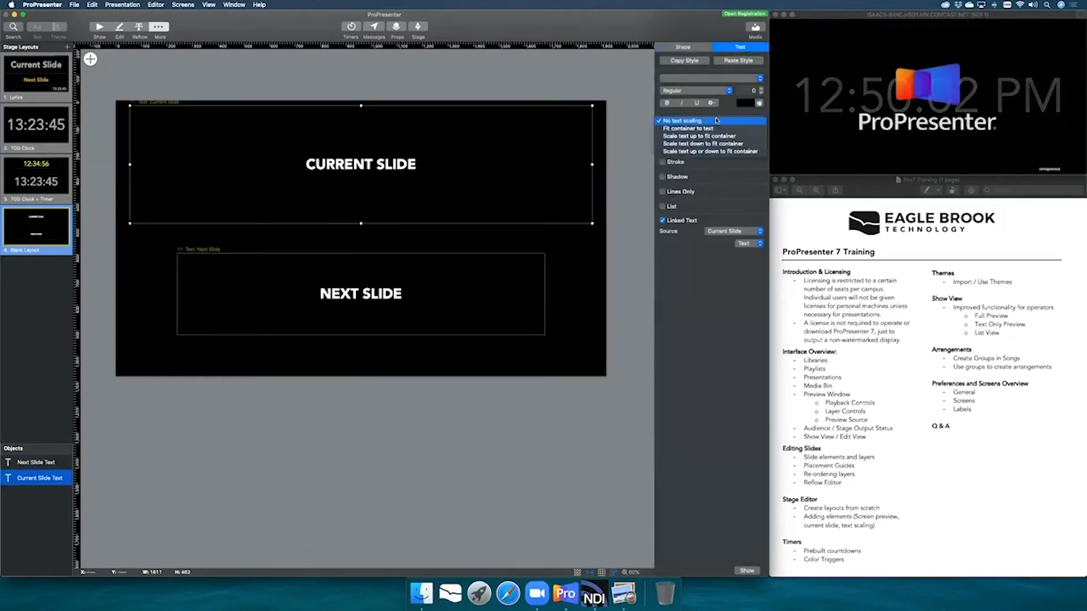
click(718, 145)
click(638, 132)
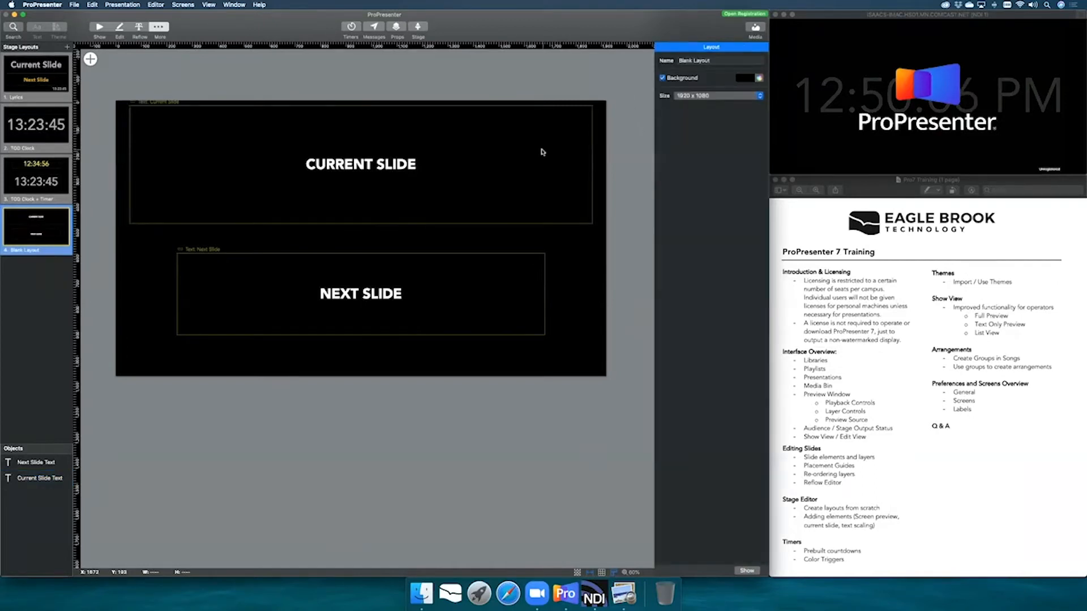
- Move the Next Slide text box up so it sits just beneath the Current Slide box
click(526, 200)
drag(452, 280, 452, 260)
click(295, 80)
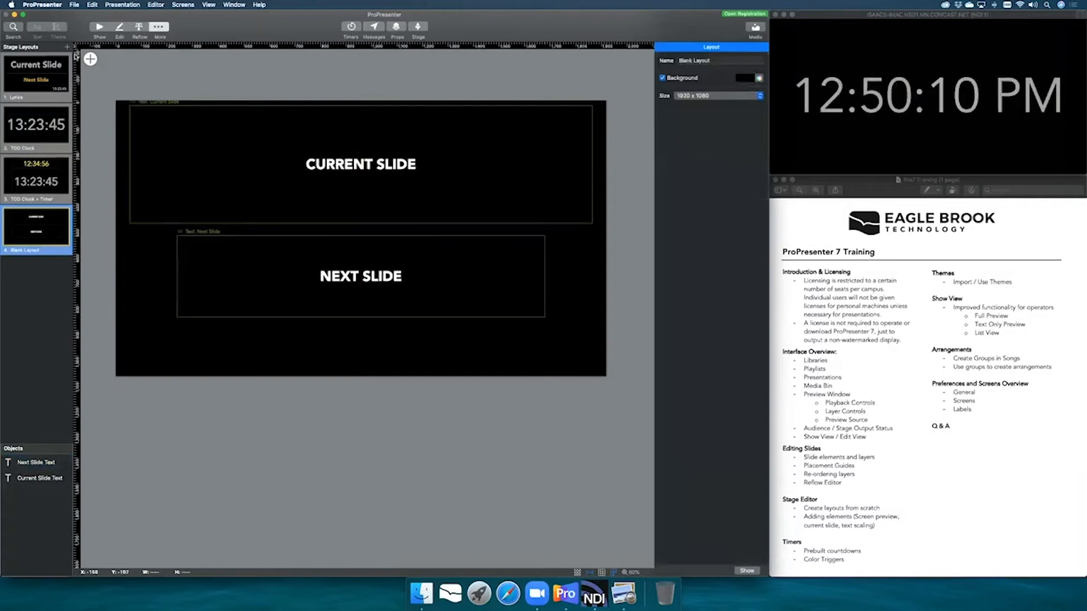
- Add a System Clock element to the layout
click(90, 59)
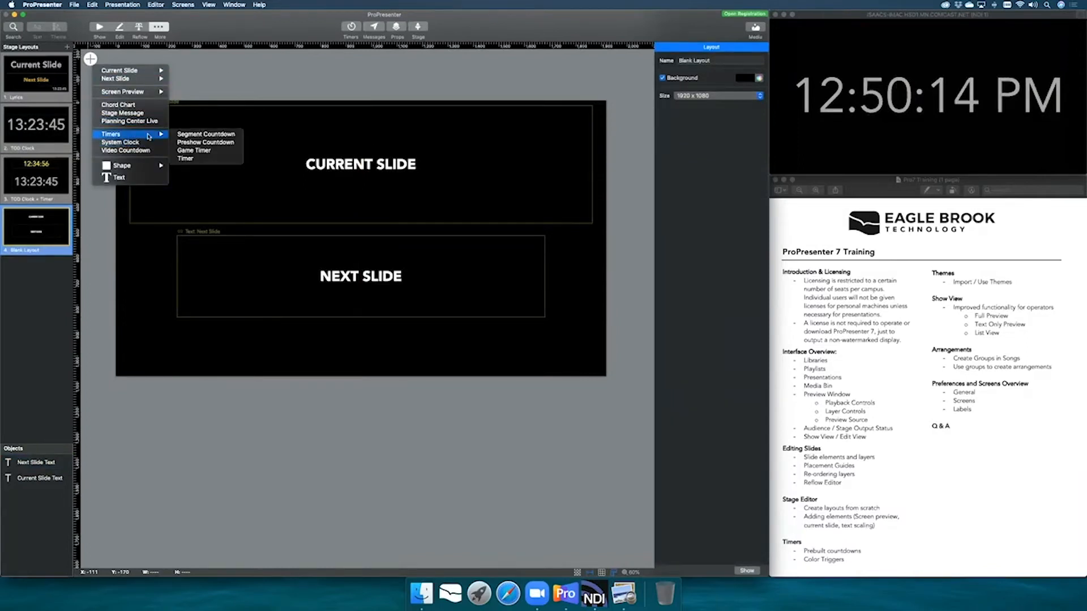
mouse_move(150, 136)
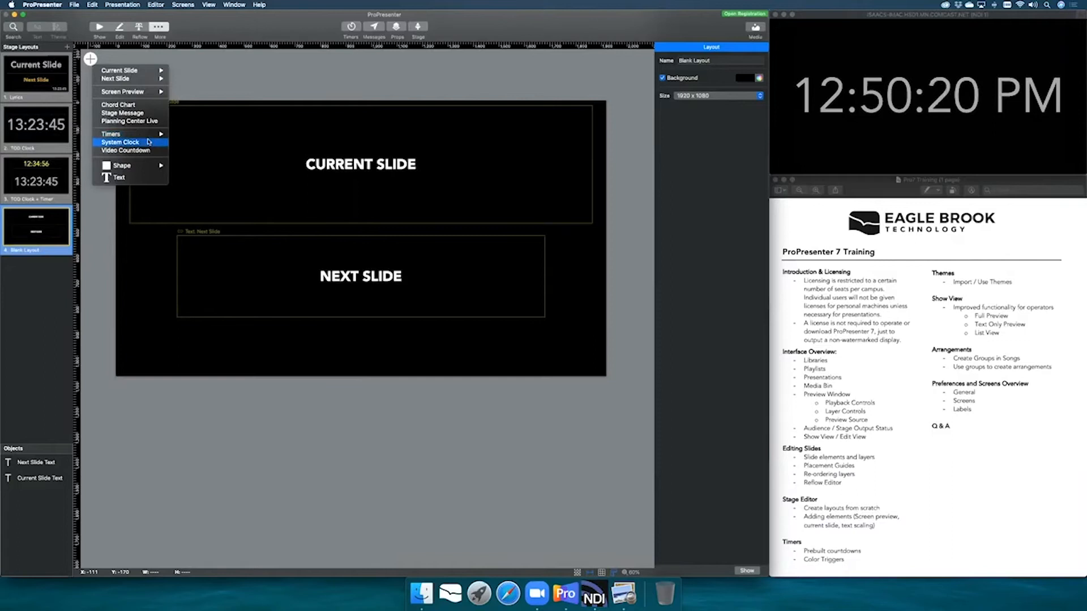
click(150, 141)
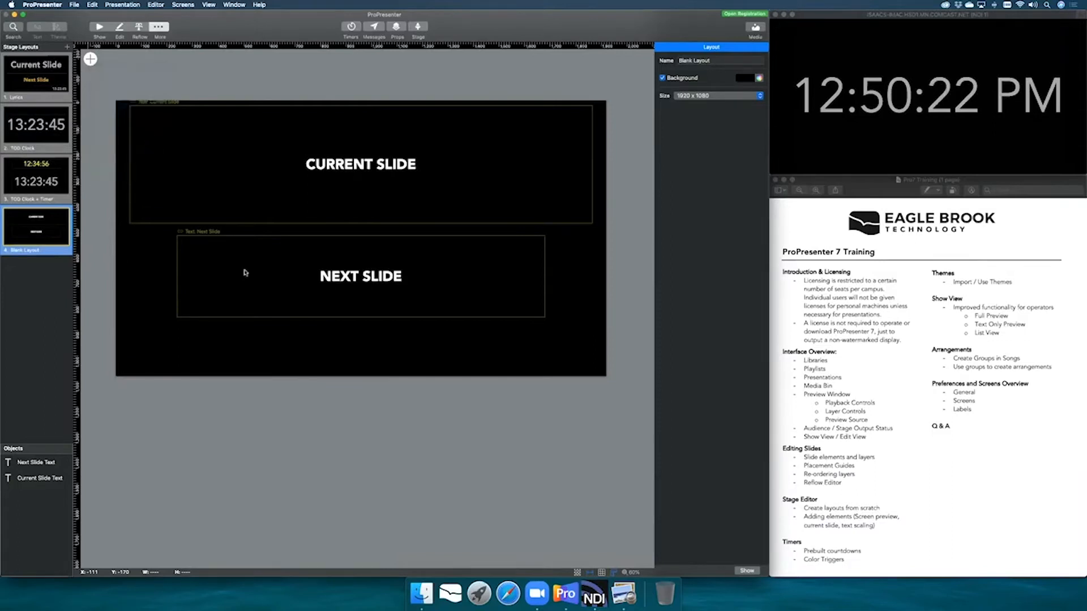
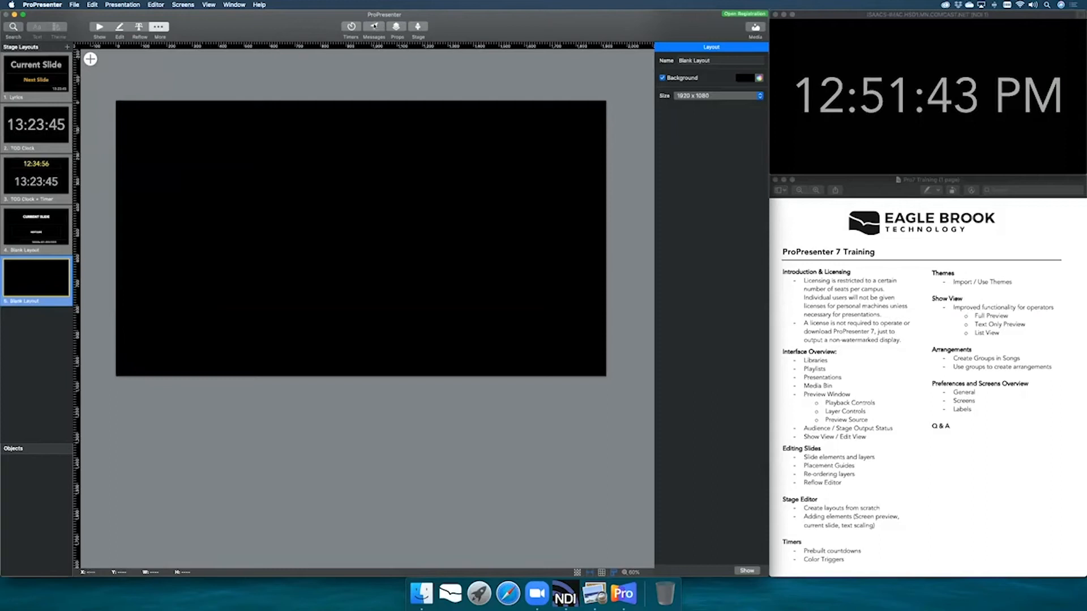
- Create a new timer named Students in the list of timers
click(351, 26)
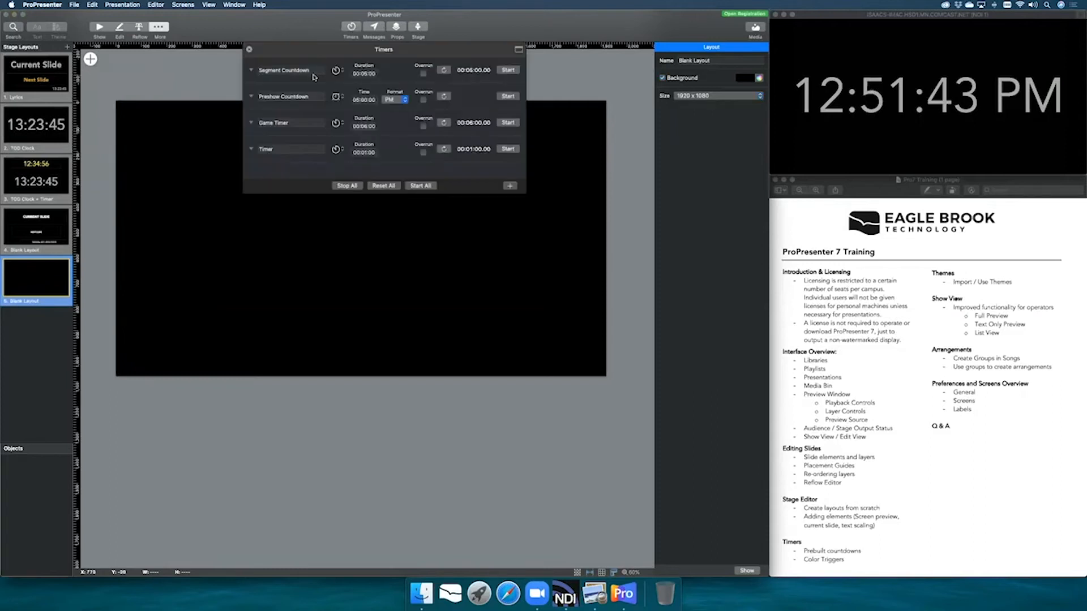
click(507, 187)
text(Students)
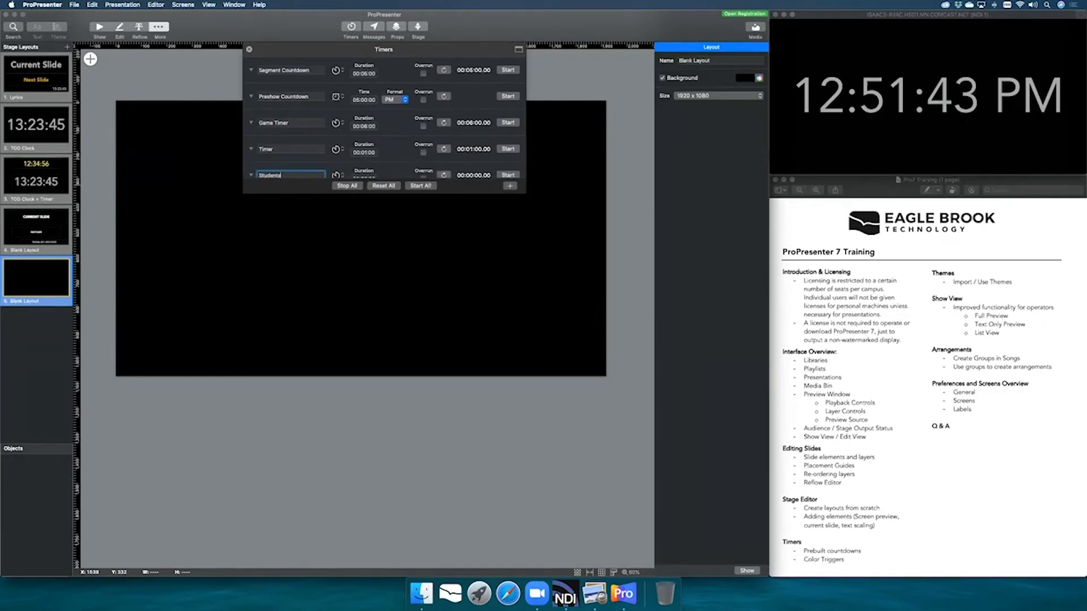
key(Return)
- Keep the Students timer as a Countdown, set its duration to 10:00, and close the timers list
scroll(347, 143, down, 1)
click(340, 165)
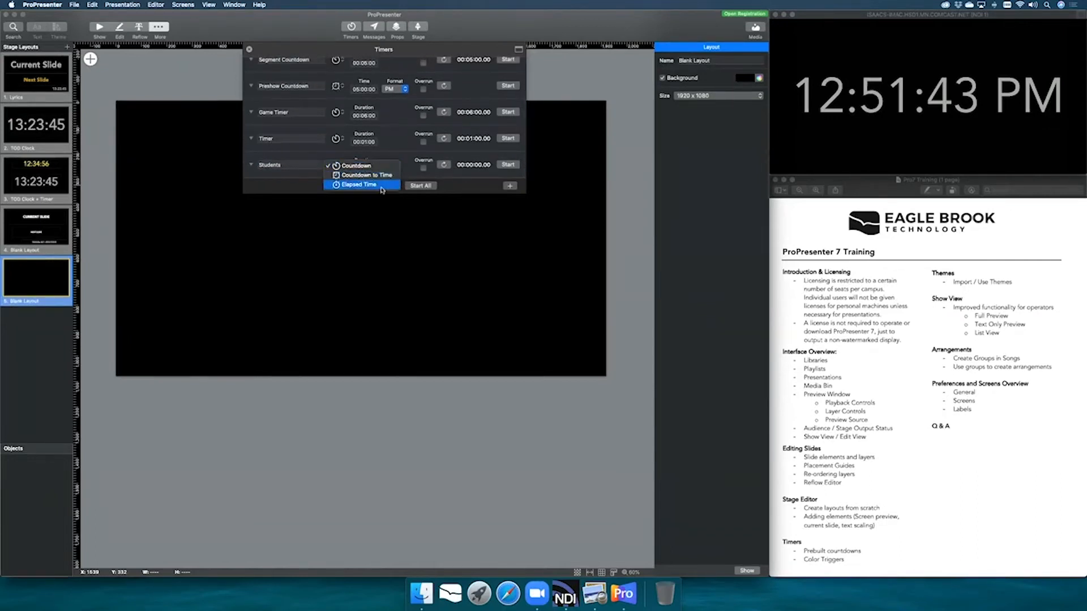
click(390, 164)
click(363, 167)
text(10:00)
key(Return)
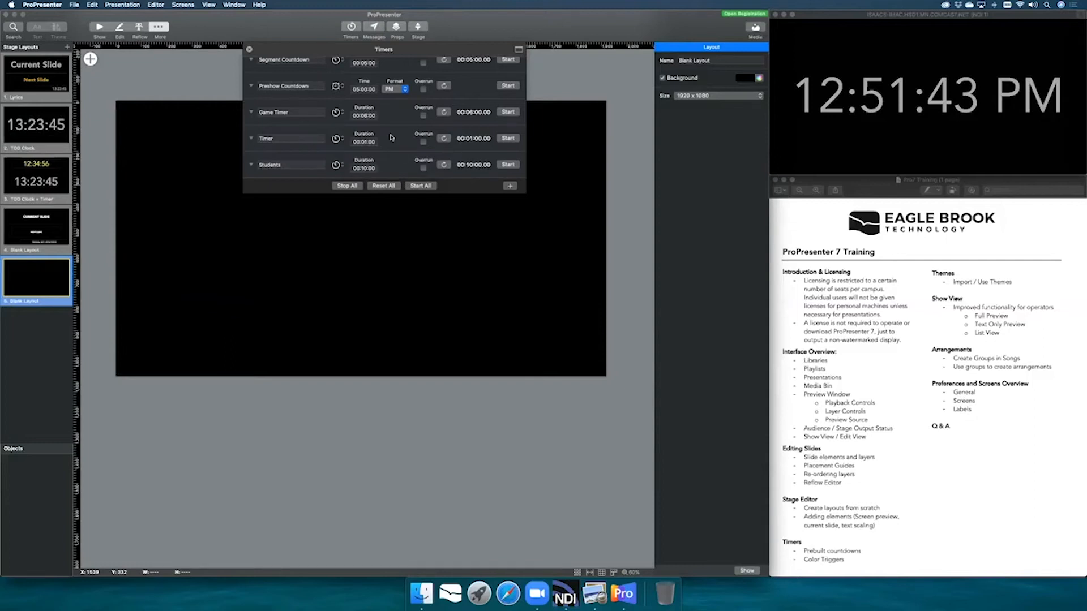
click(249, 49)
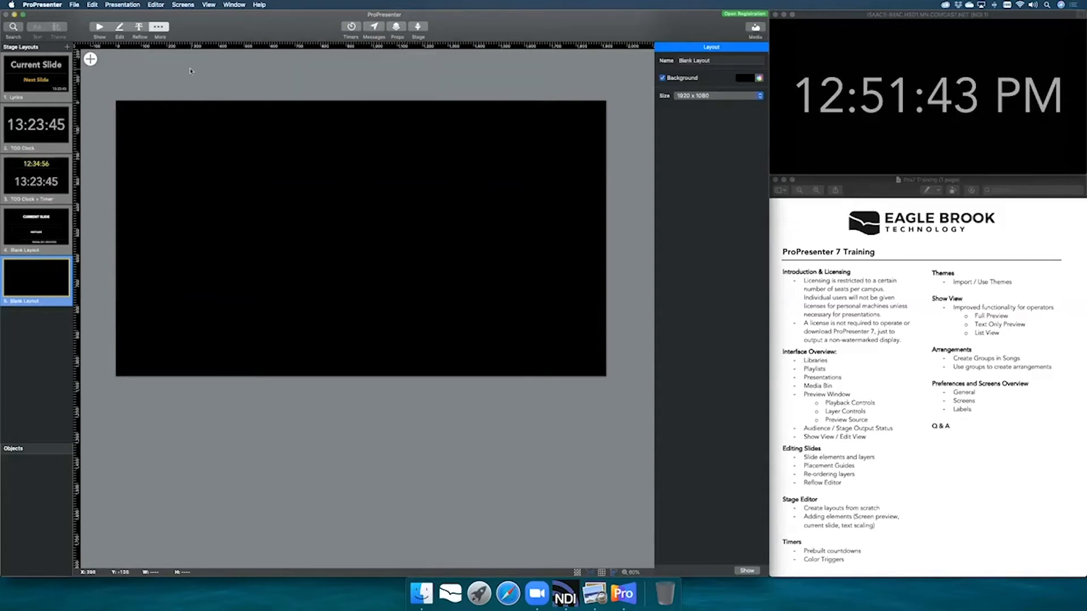
- Add the Students timer to the new blank stage layout, with Students as its linked text source
click(90, 59)
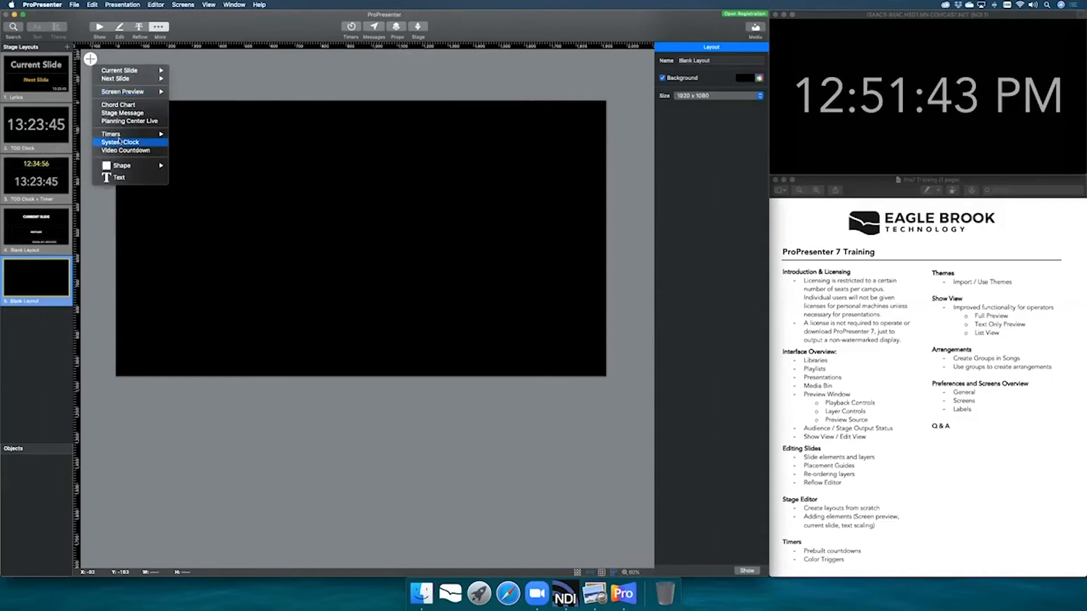
mouse_move(124, 135)
click(211, 165)
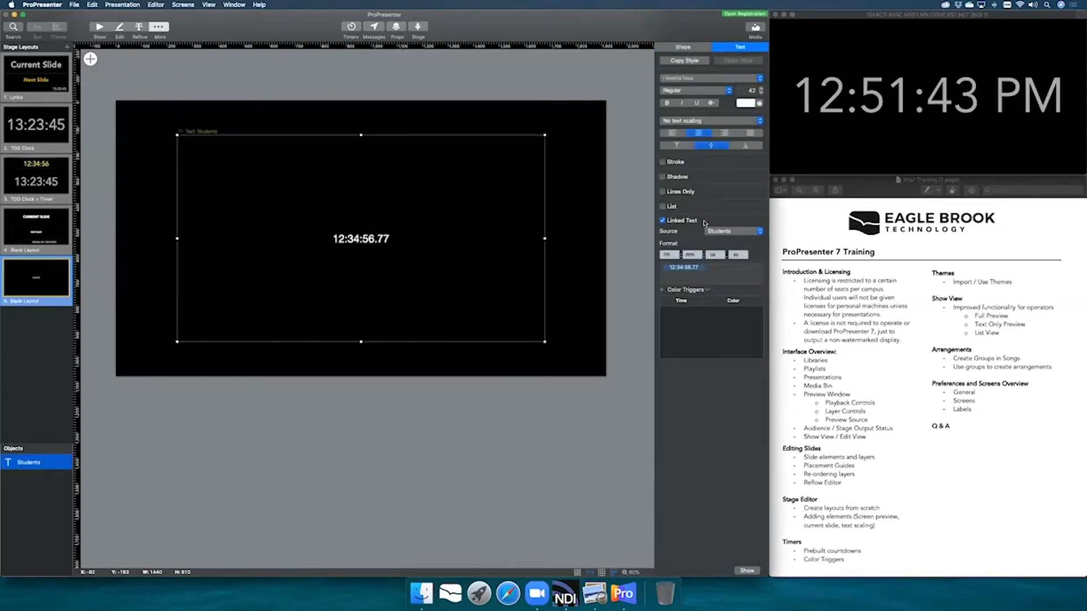
click(739, 232)
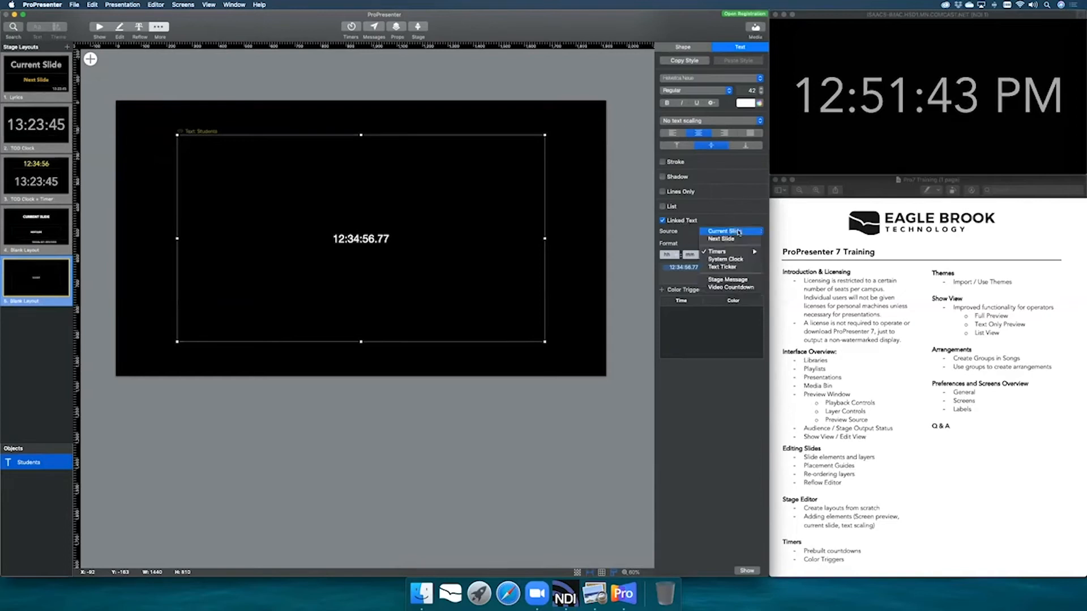
mouse_move(730, 251)
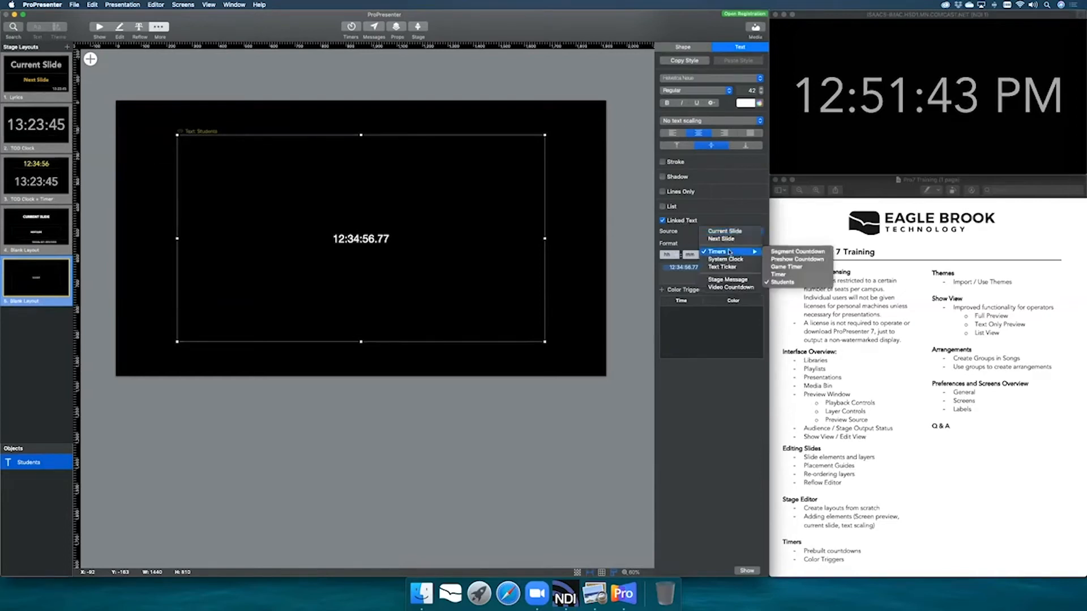
click(787, 282)
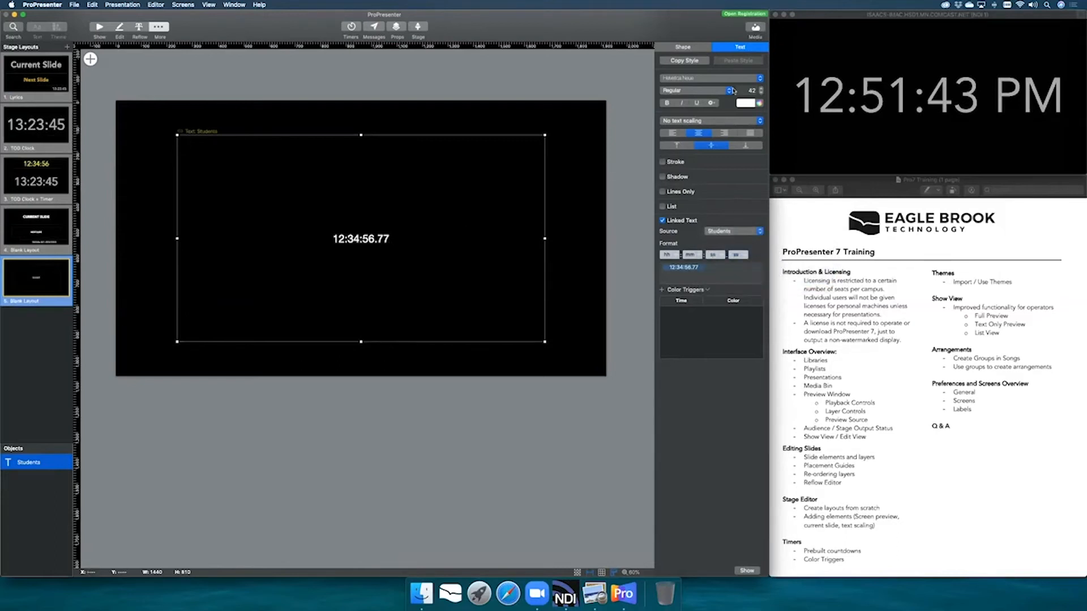
- Set the Students timer text's font to Avenir with the Heavy style
click(750, 79)
scroll(696, 23, up, 10)
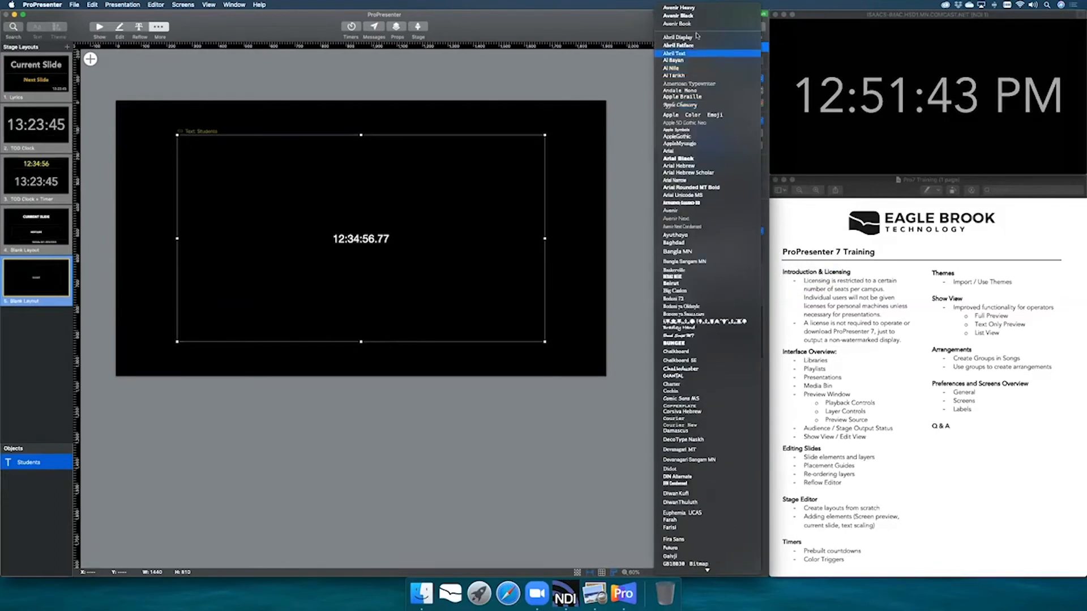
click(696, 16)
click(704, 80)
click(704, 69)
click(694, 90)
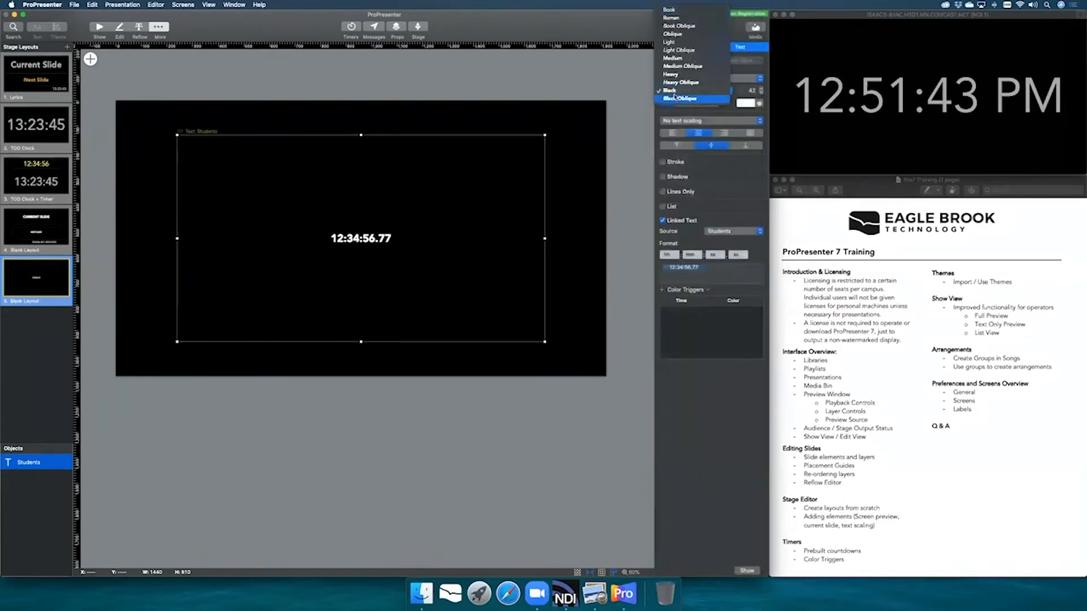
click(679, 74)
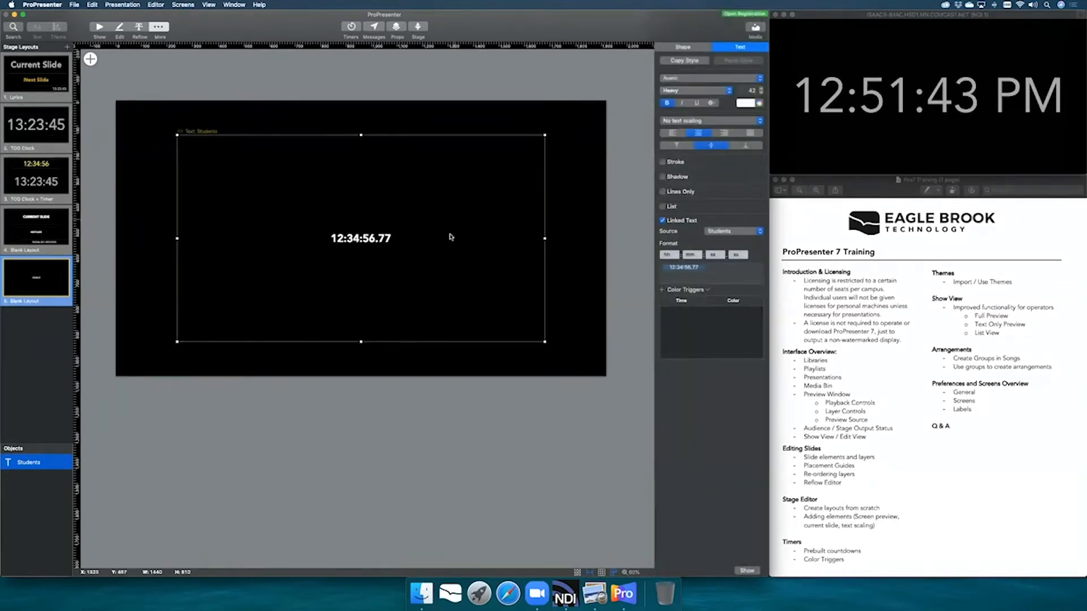
- Set the Students timer text to scale down to fit its container, with a font size of 100
click(730, 121)
click(723, 144)
double_click(746, 90)
text(100)
key(Return)
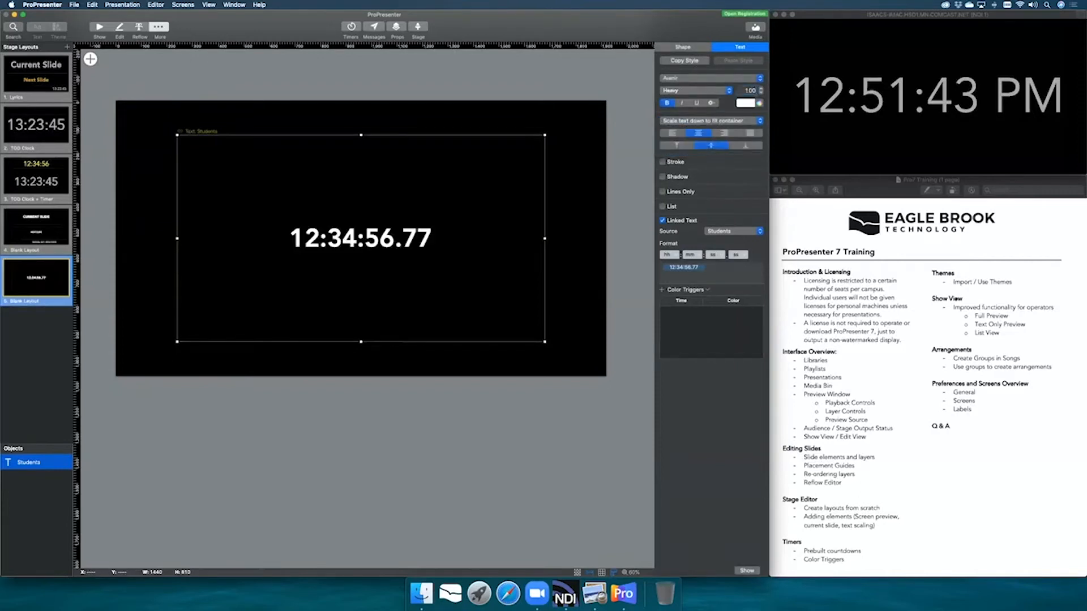
- Set the Students timer text's font size to 300
click(751, 89)
double_click(756, 91)
text(3)
key(Return)
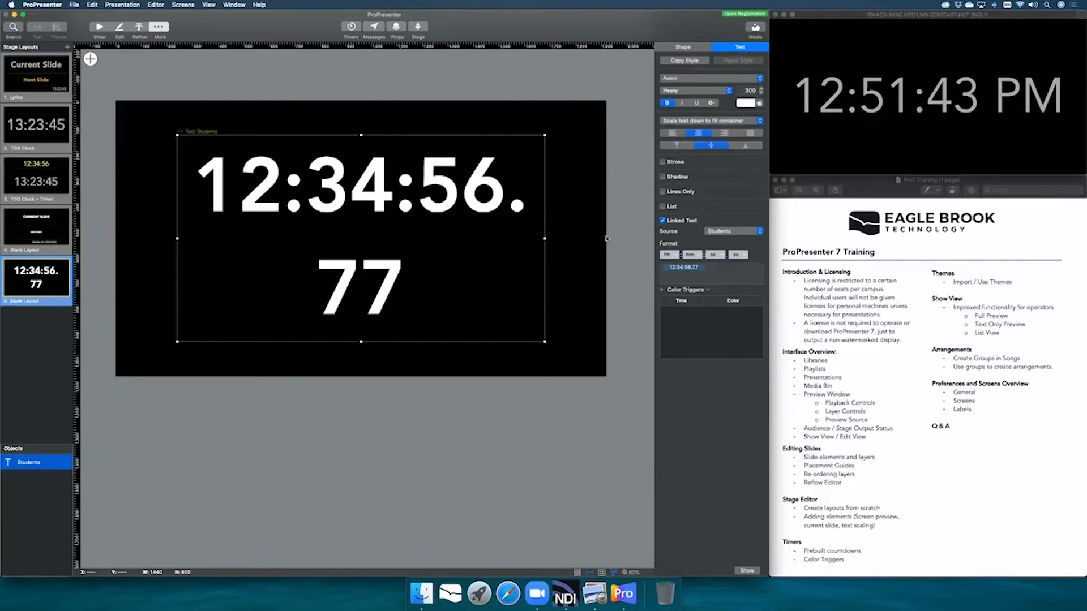
- Remove the hours and fractional seconds from the Students timer's linked text format, keeping only minutes and seconds, and deselect the text
click(676, 258)
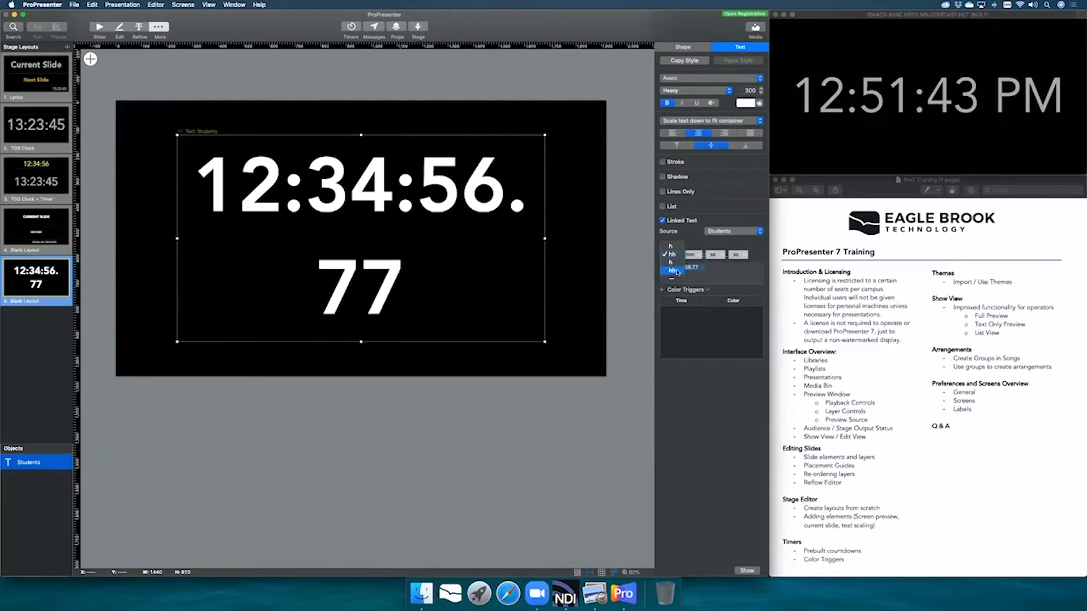
click(700, 245)
click(676, 256)
click(672, 278)
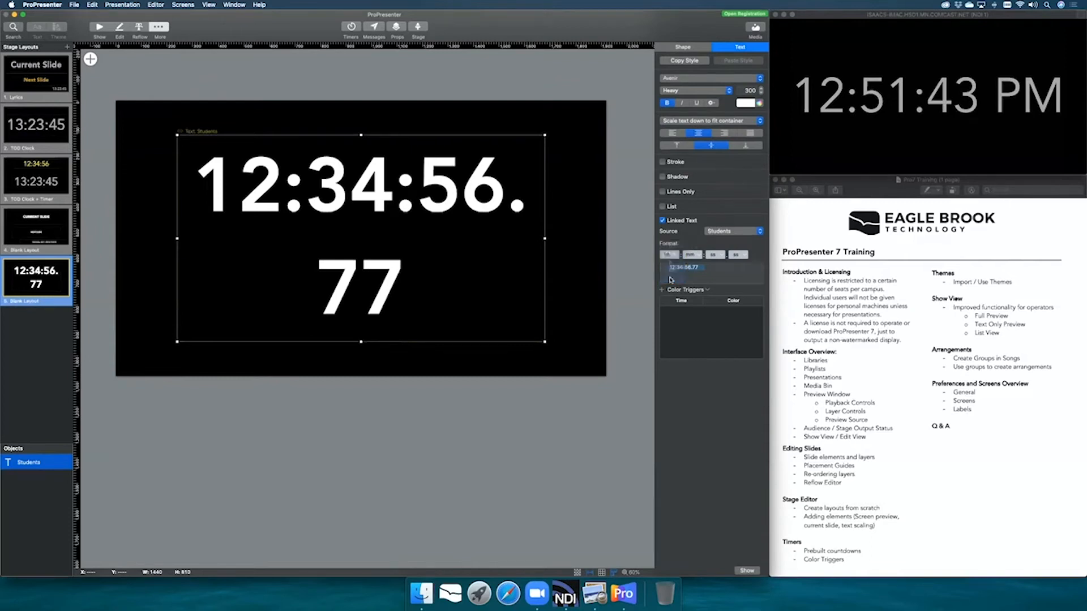
click(744, 257)
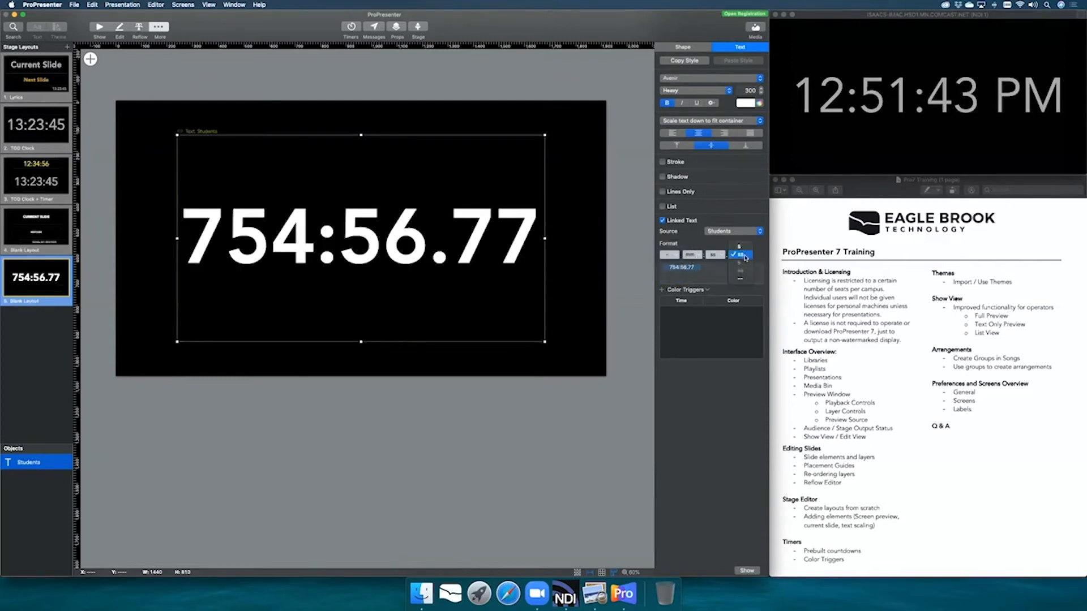
click(743, 279)
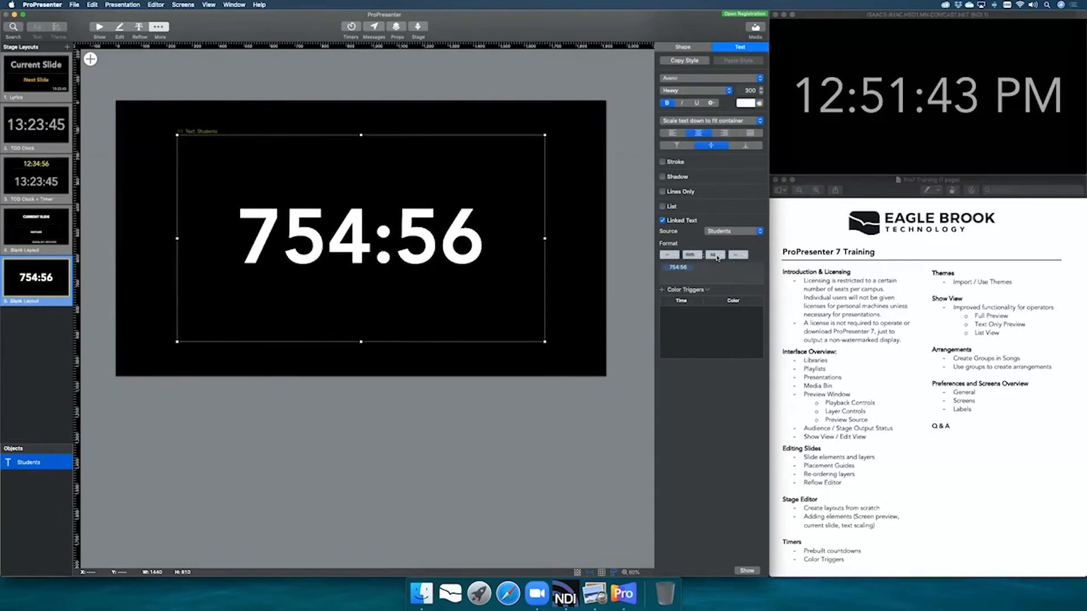
click(606, 230)
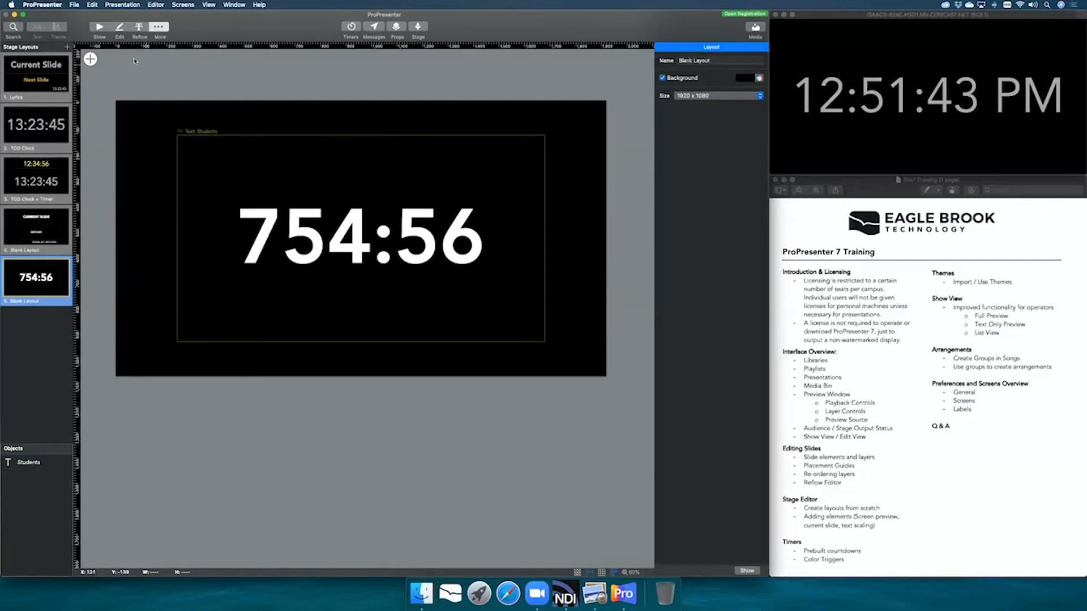
- Leave the Stage Editor for the show view and open the Training presentation from the Default library
click(100, 27)
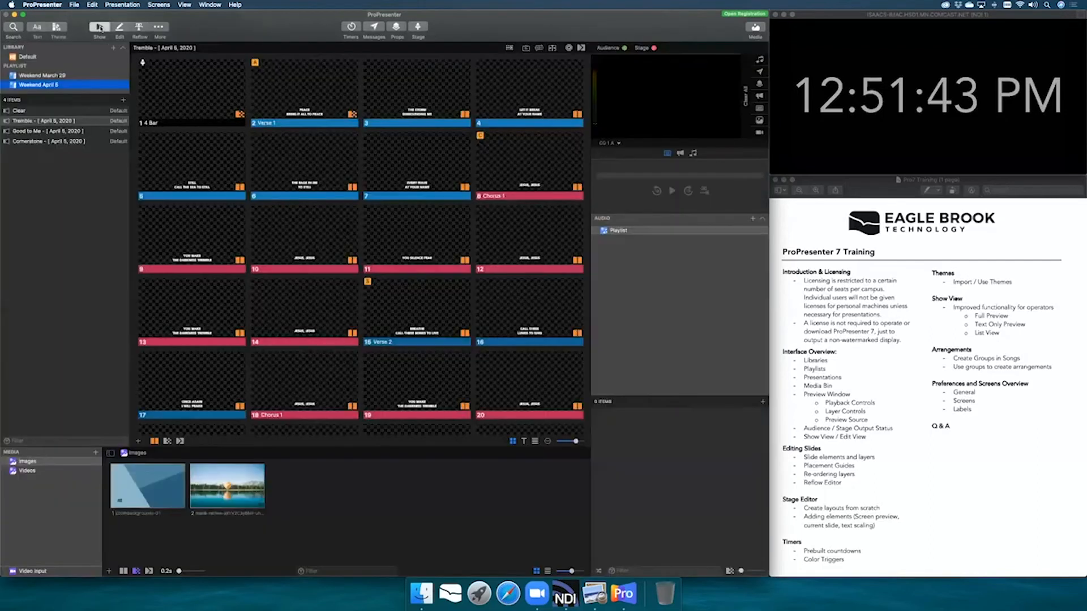
click(51, 112)
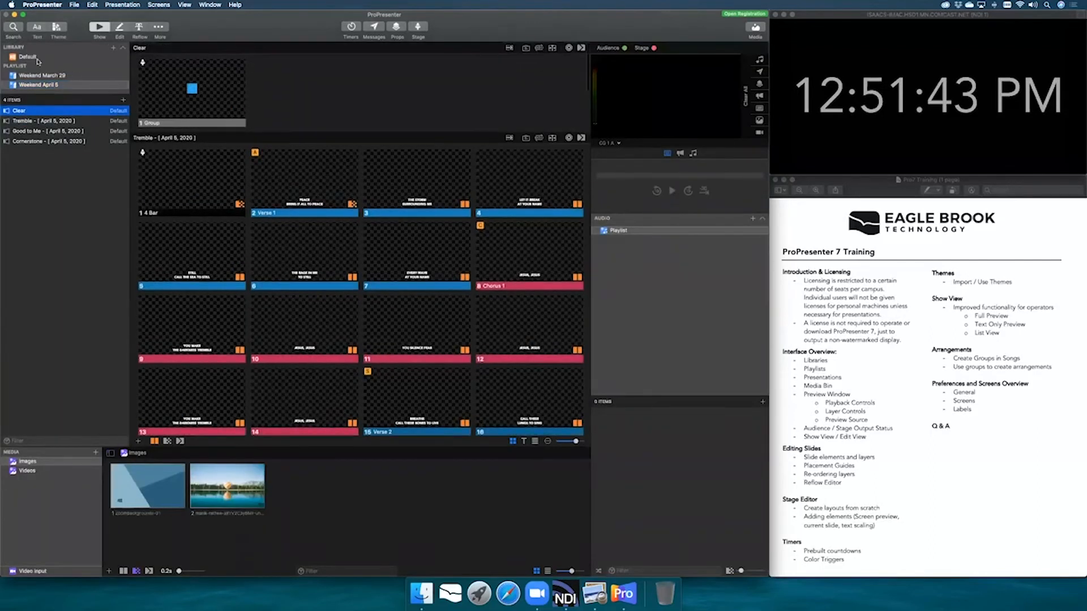
click(27, 56)
click(28, 192)
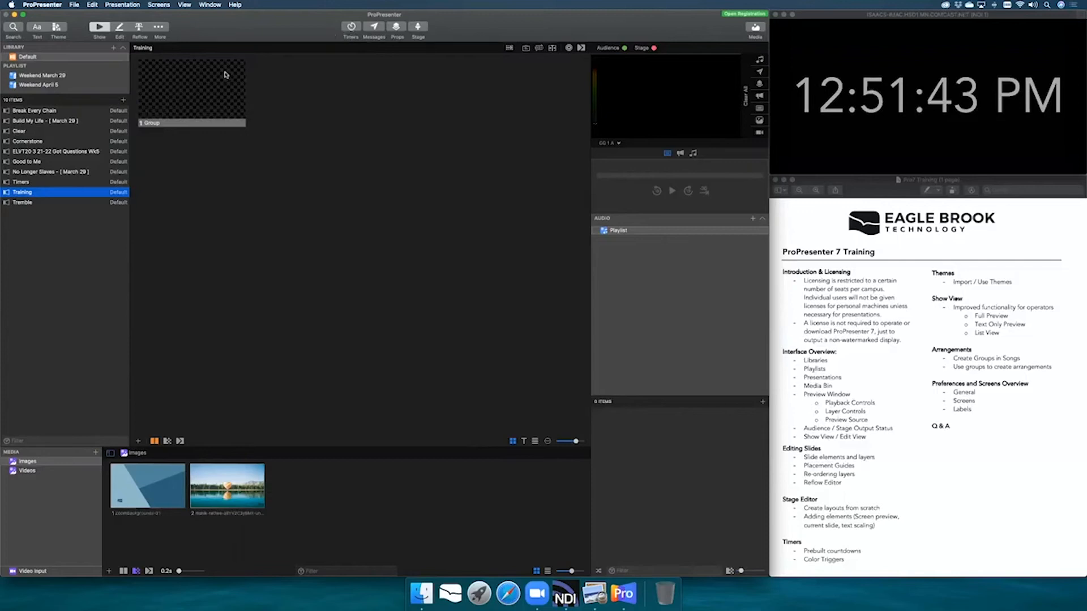
click(211, 85)
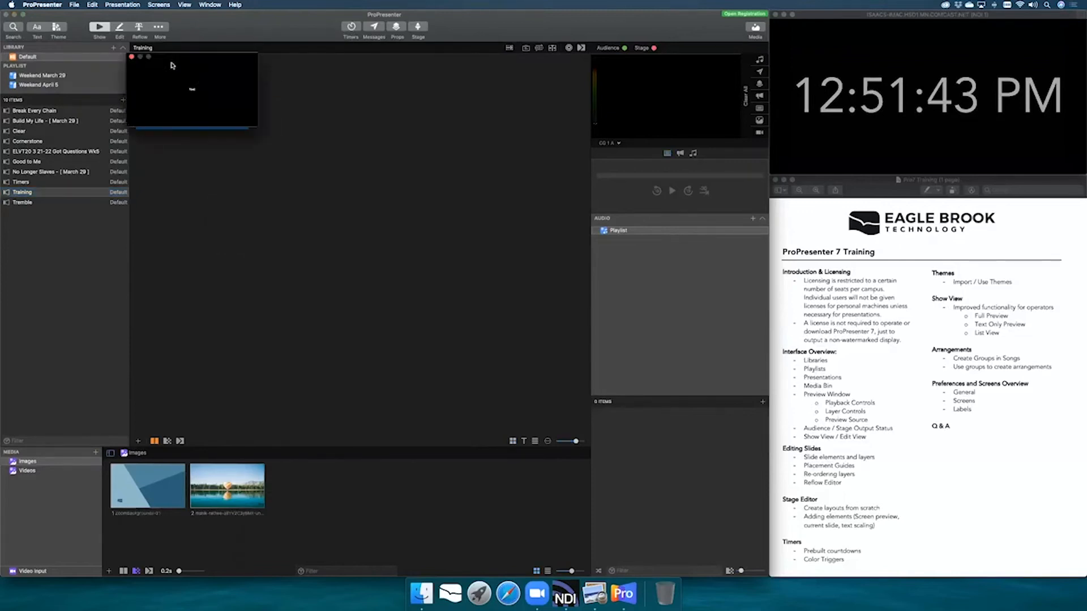
click(221, 101)
right_click(220, 98)
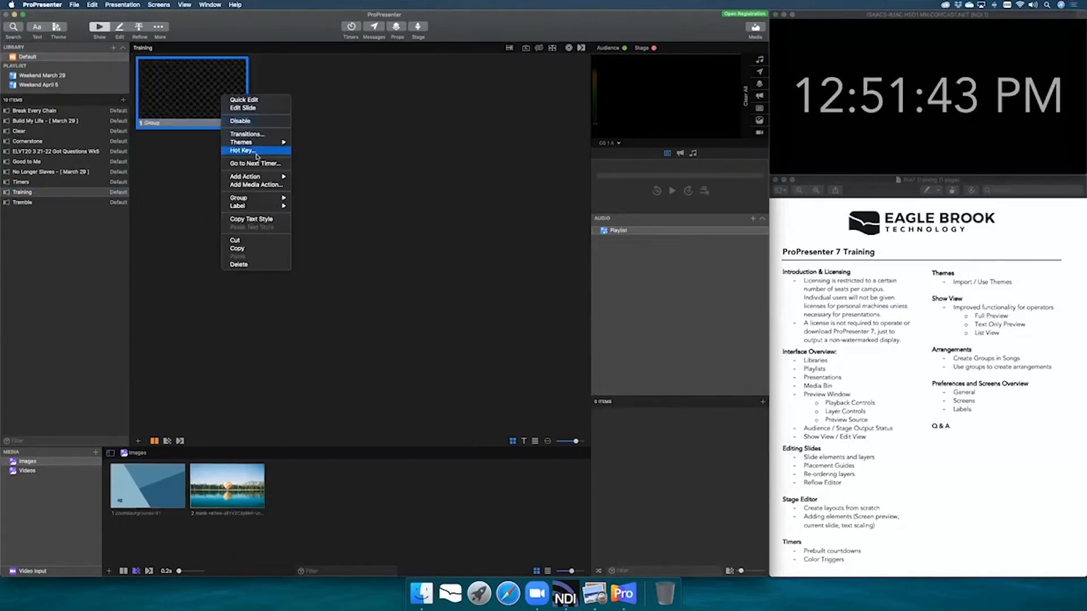
click(304, 92)
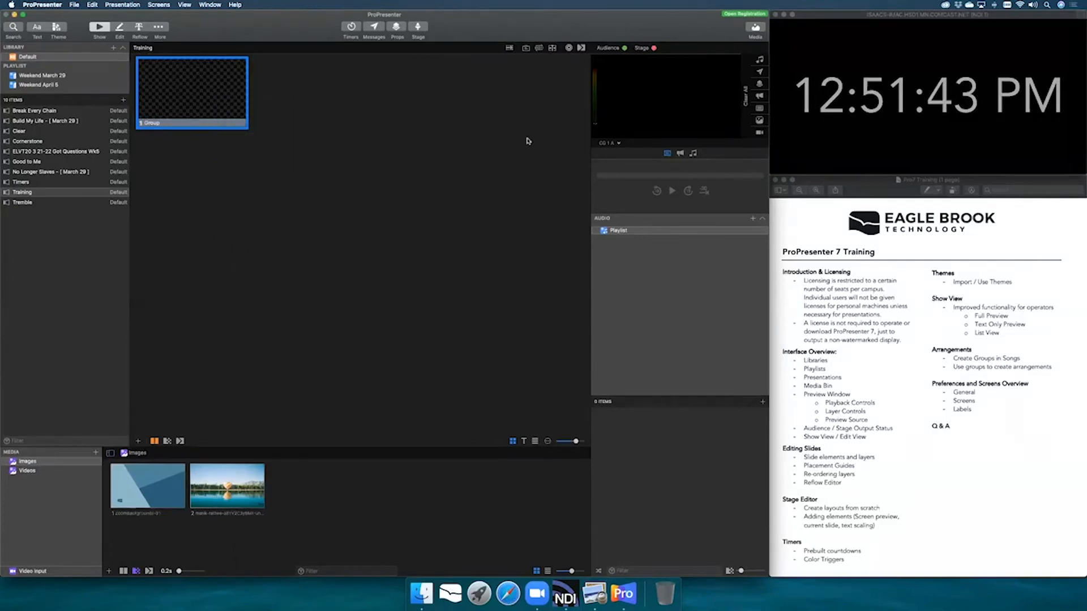
click(164, 5)
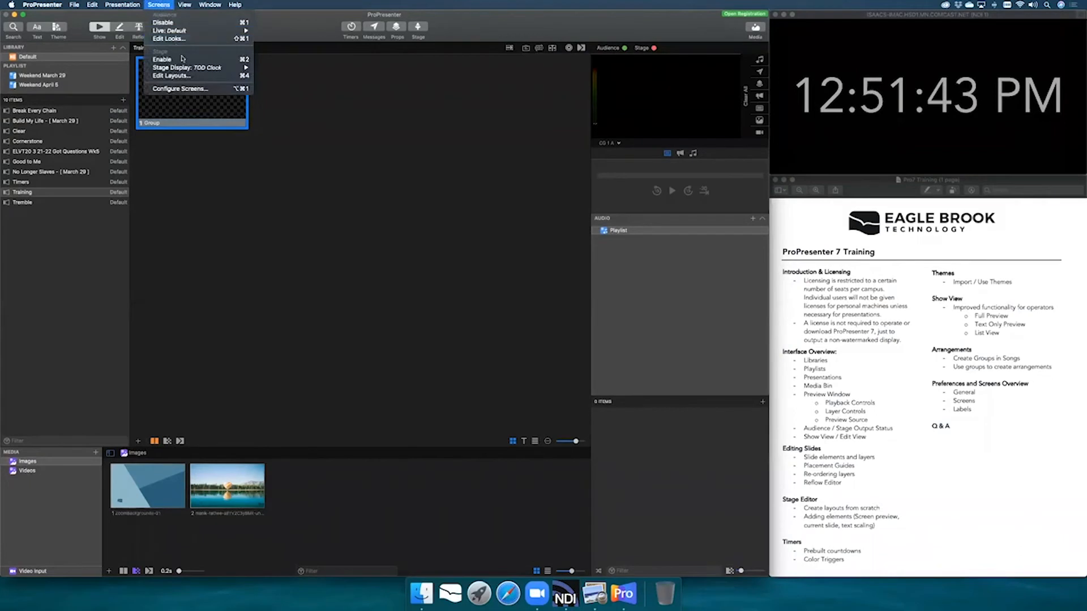
click(348, 182)
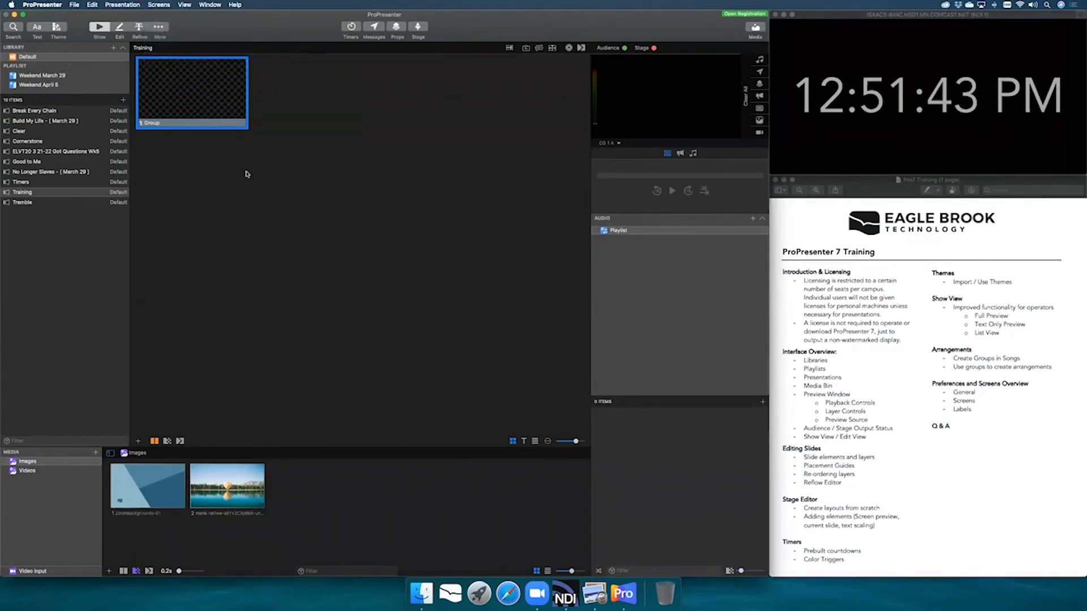
- Switch the stage display to the Blank Layout that holds the Students timer
click(159, 4)
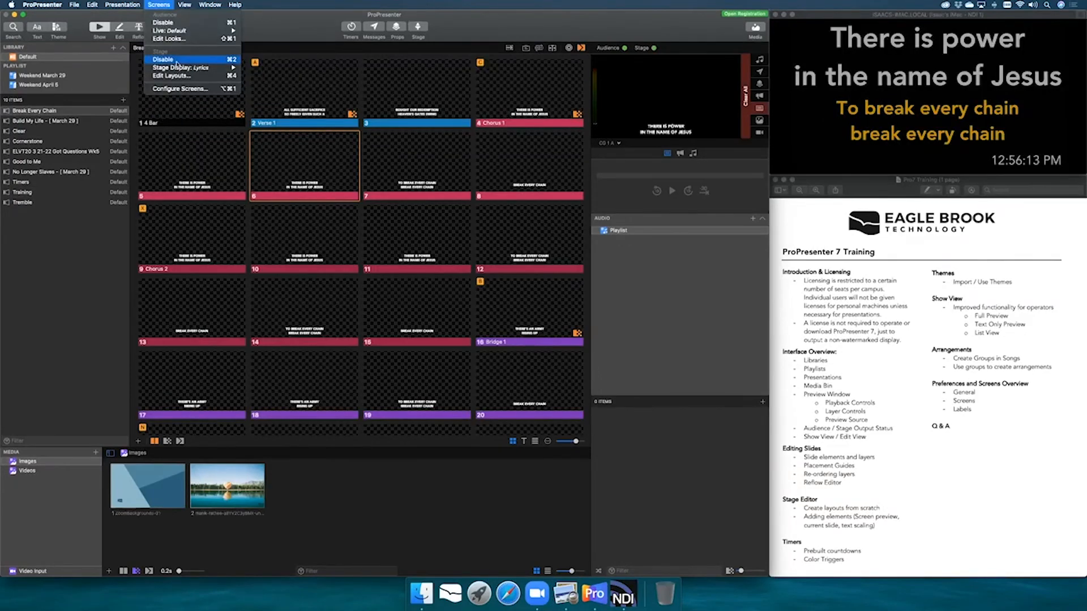
mouse_move(180, 68)
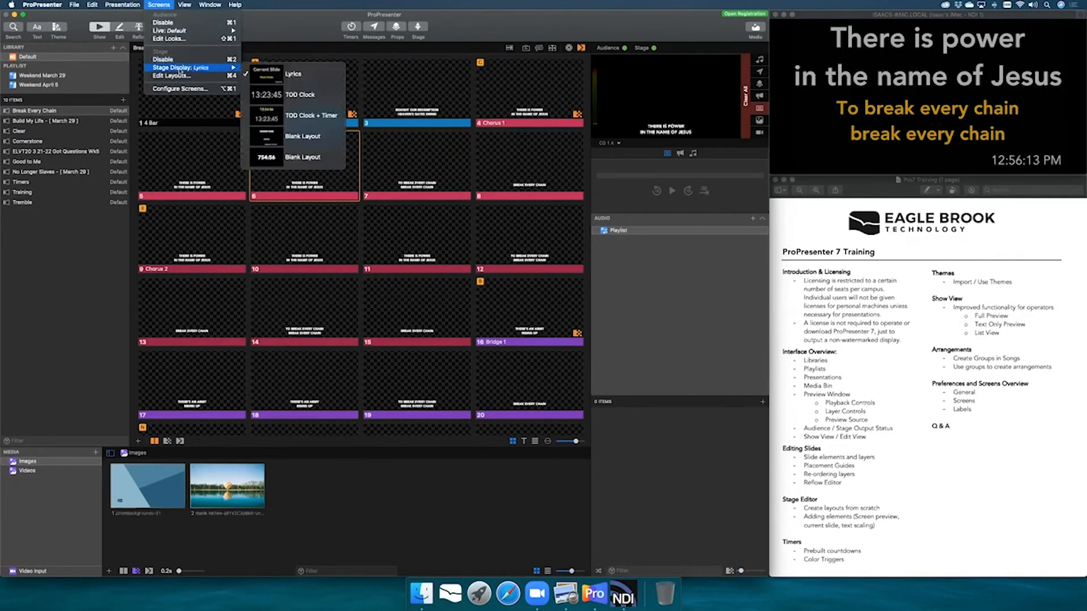
click(294, 158)
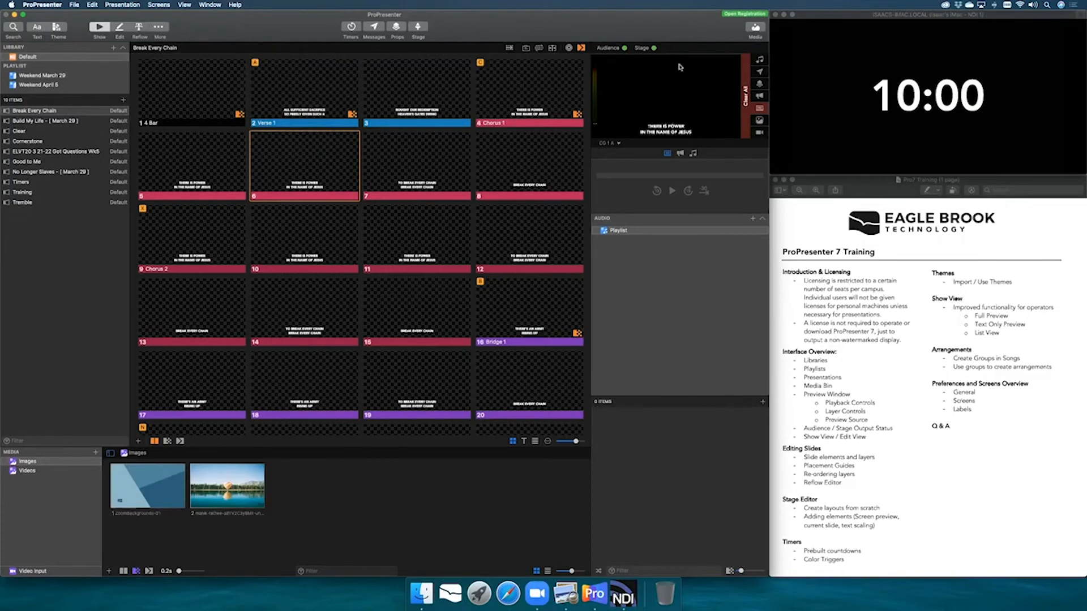
- Clear all live output and show the blank slide of the Training presentation
click(743, 99)
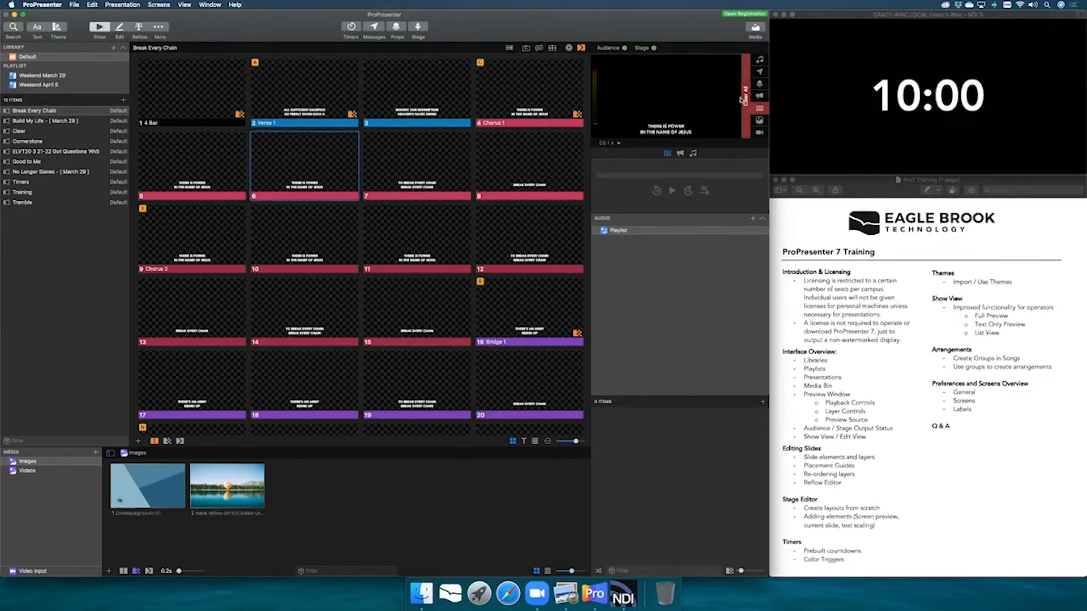
click(23, 192)
click(174, 81)
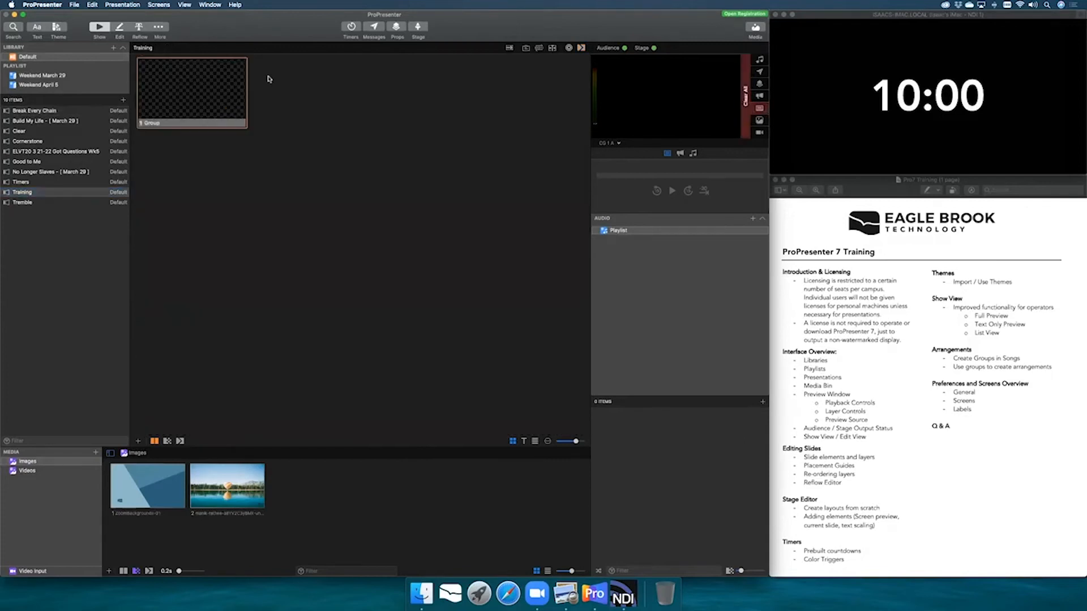
- Start the Students countdown from the timers list and close the list
click(351, 27)
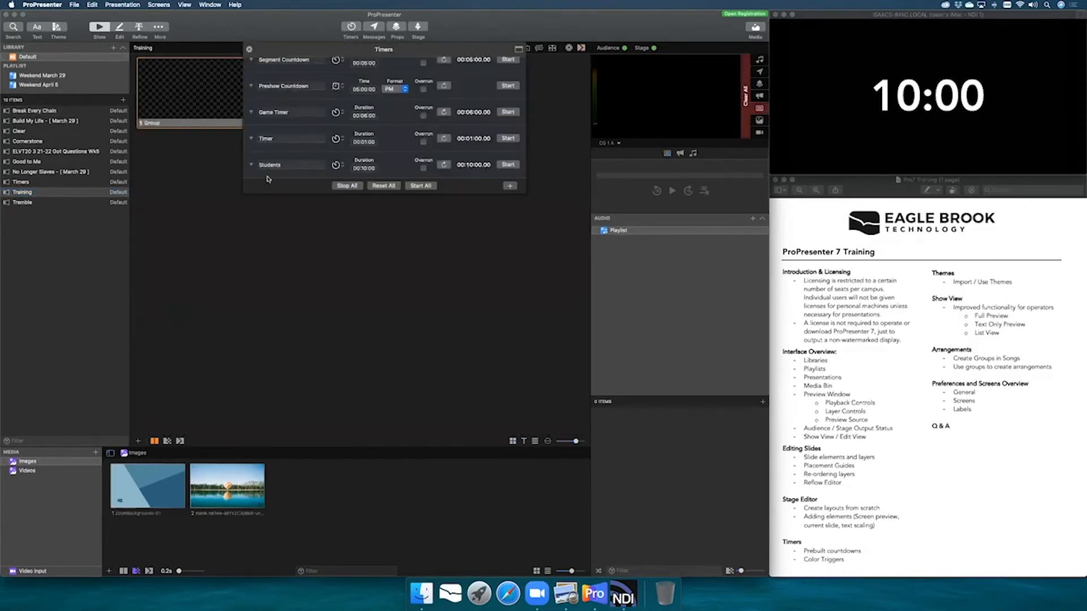
click(508, 164)
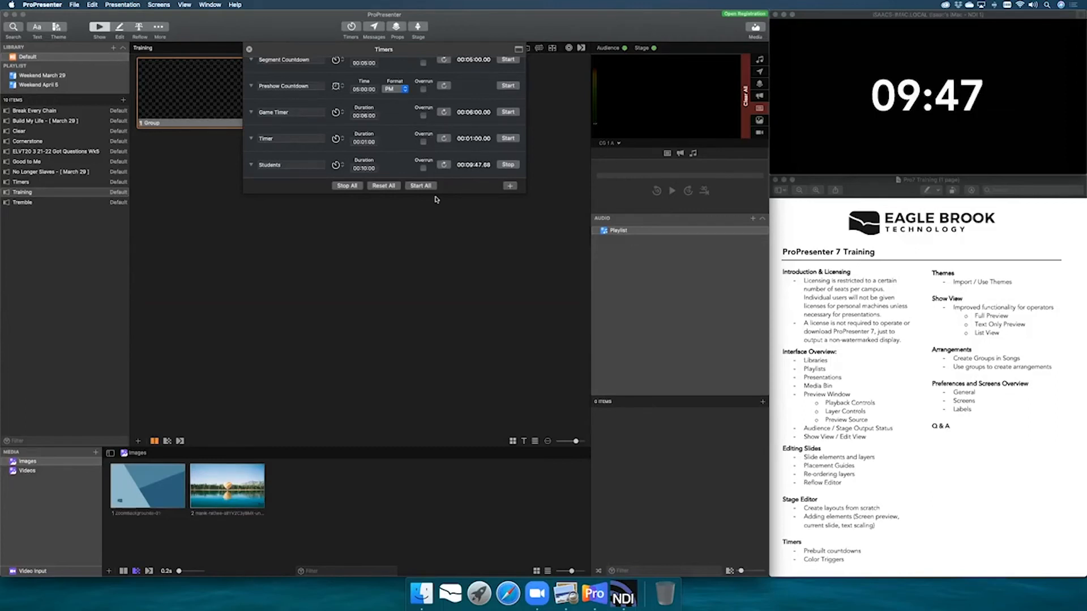
click(249, 50)
- Reopen the Stage Editor and add a blue color trigger at 0:30.00 to the Students timer text
click(159, 26)
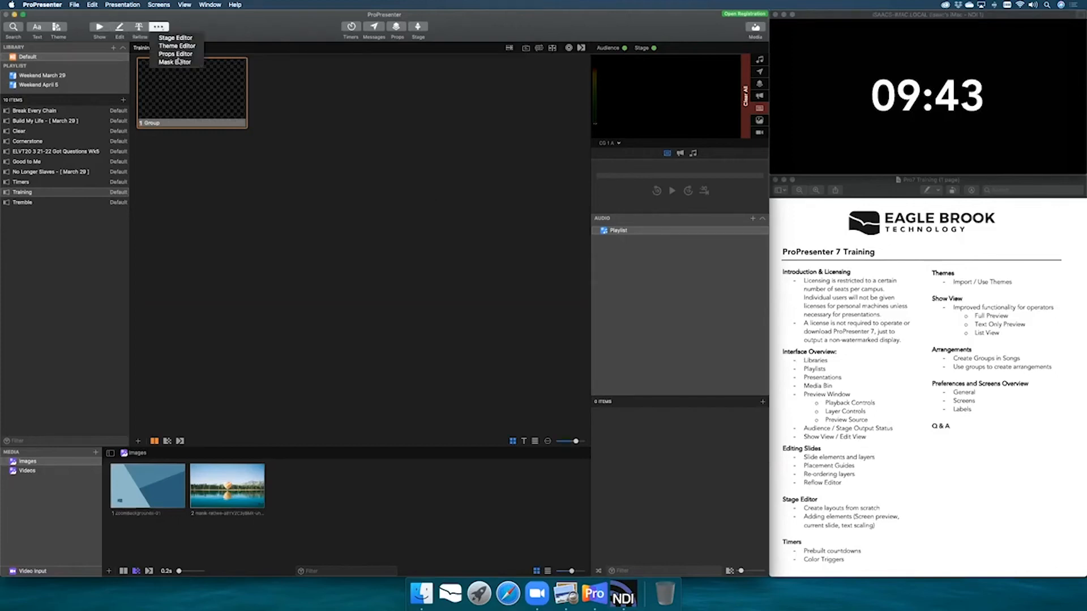
click(177, 38)
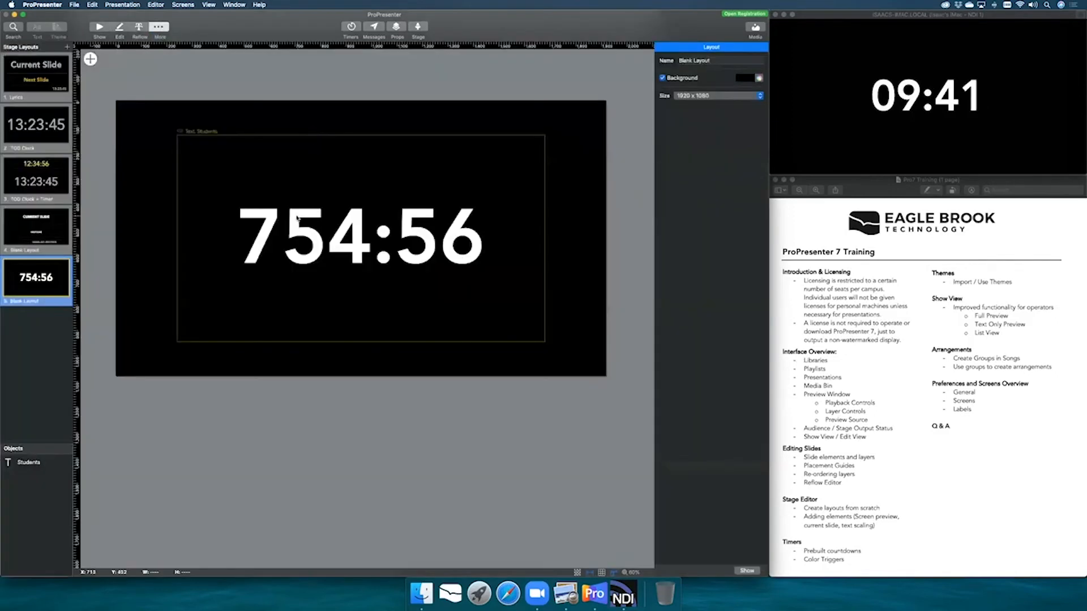
click(299, 221)
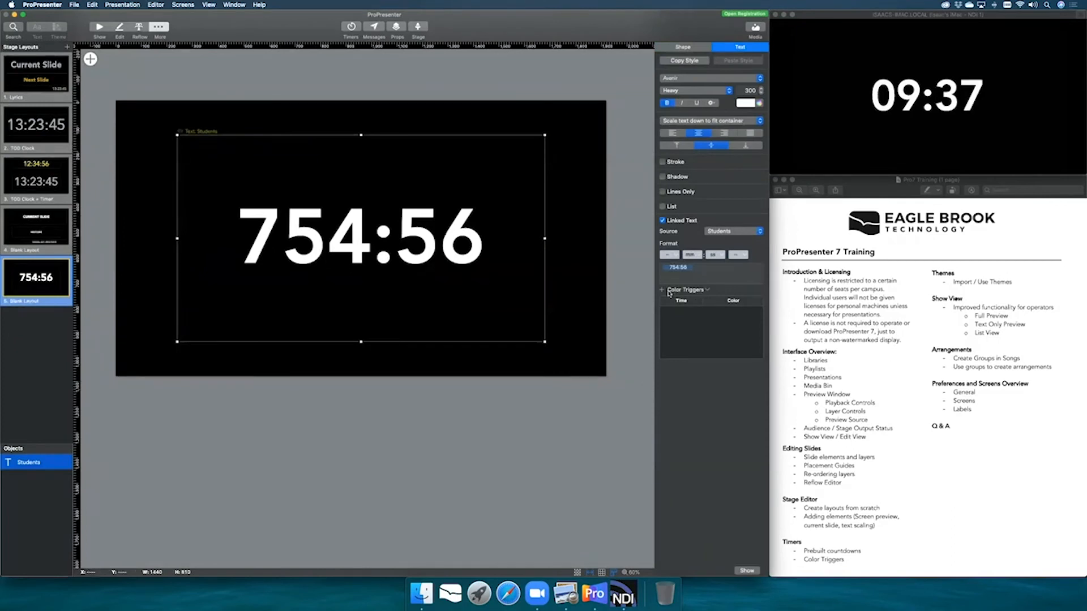
click(662, 290)
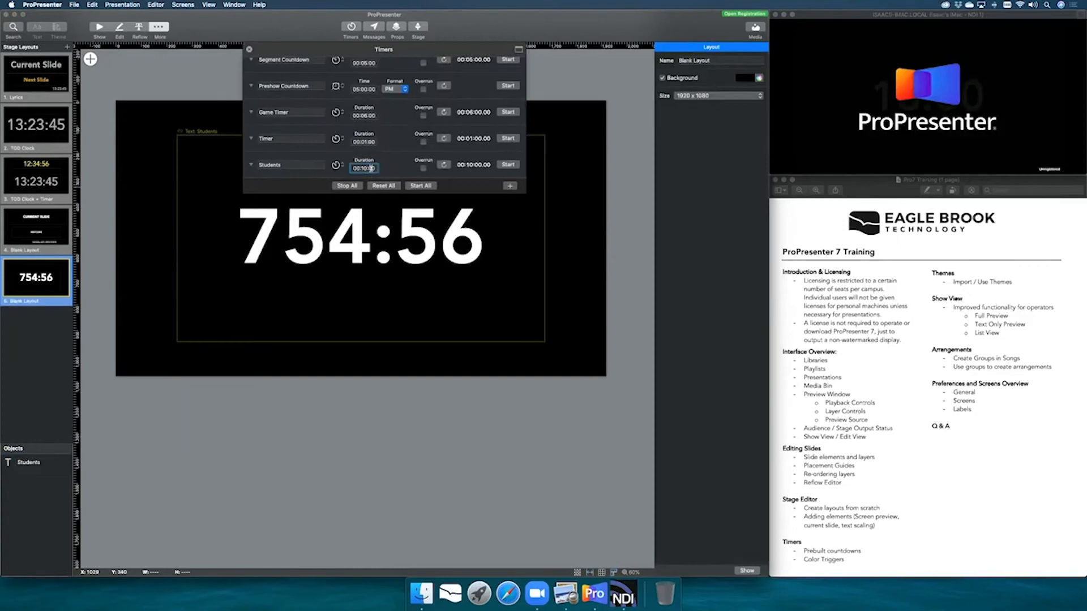
- Set the Students timer's duration to 1:00 and start the countdown
text(1:00)
key(Return)
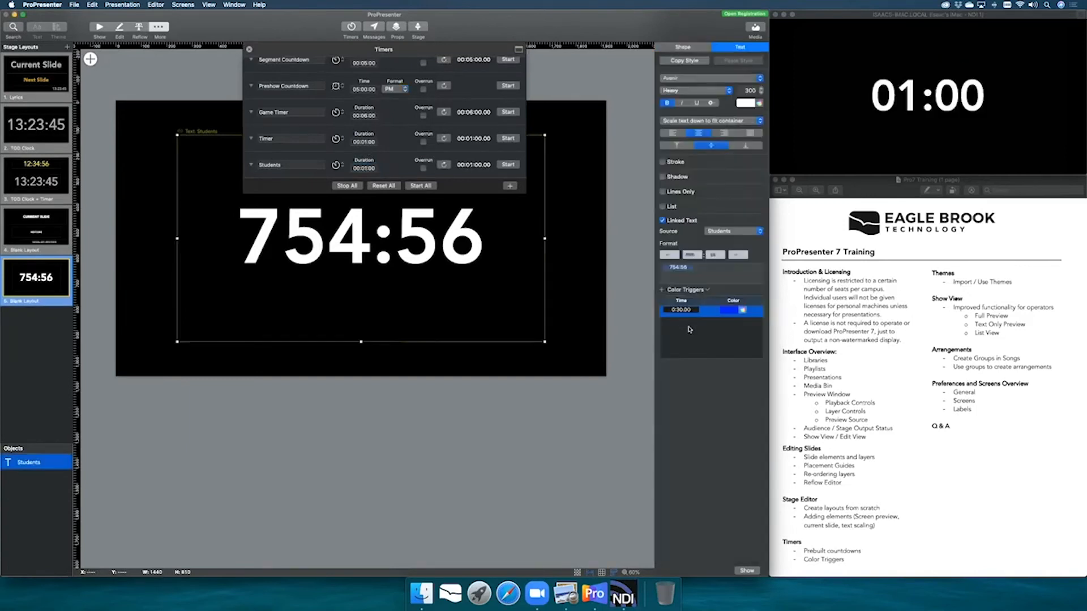
click(685, 354)
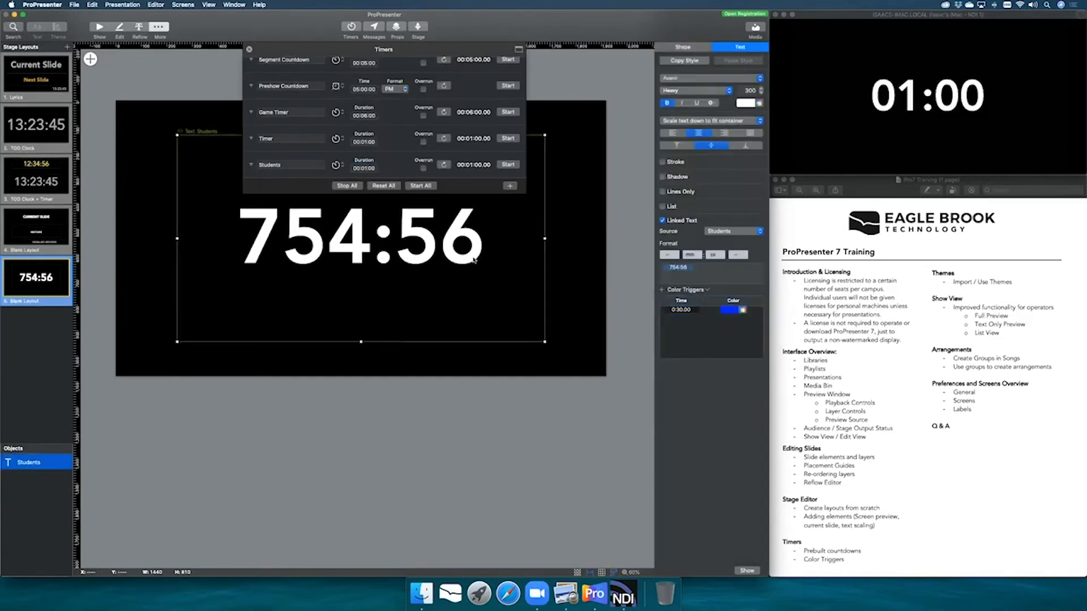
click(498, 165)
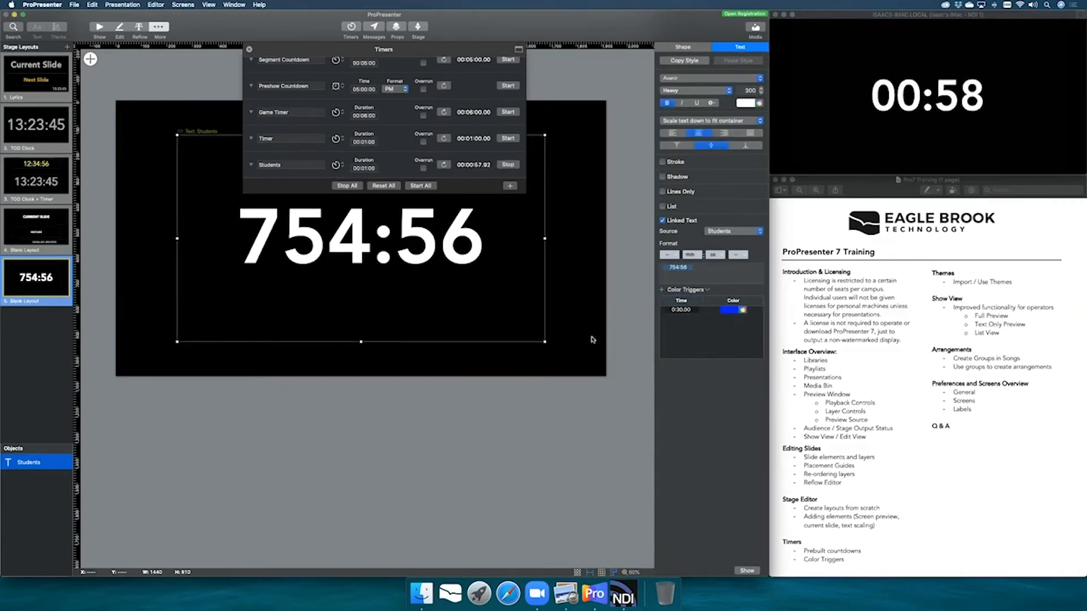
click(536, 370)
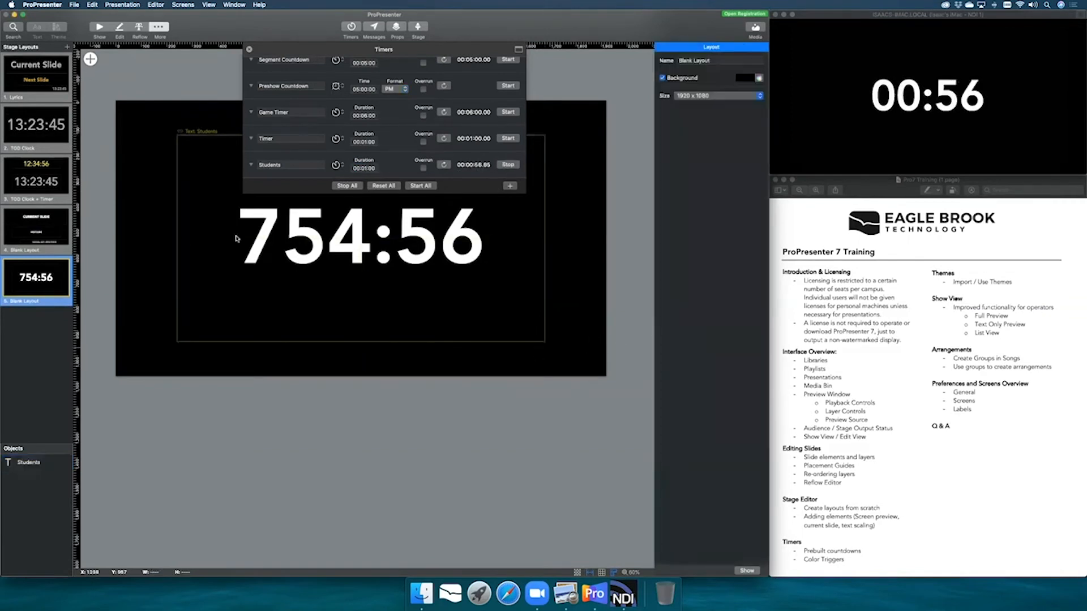
- Return from the Stage Editor to the show view and look over the training outline
click(99, 27)
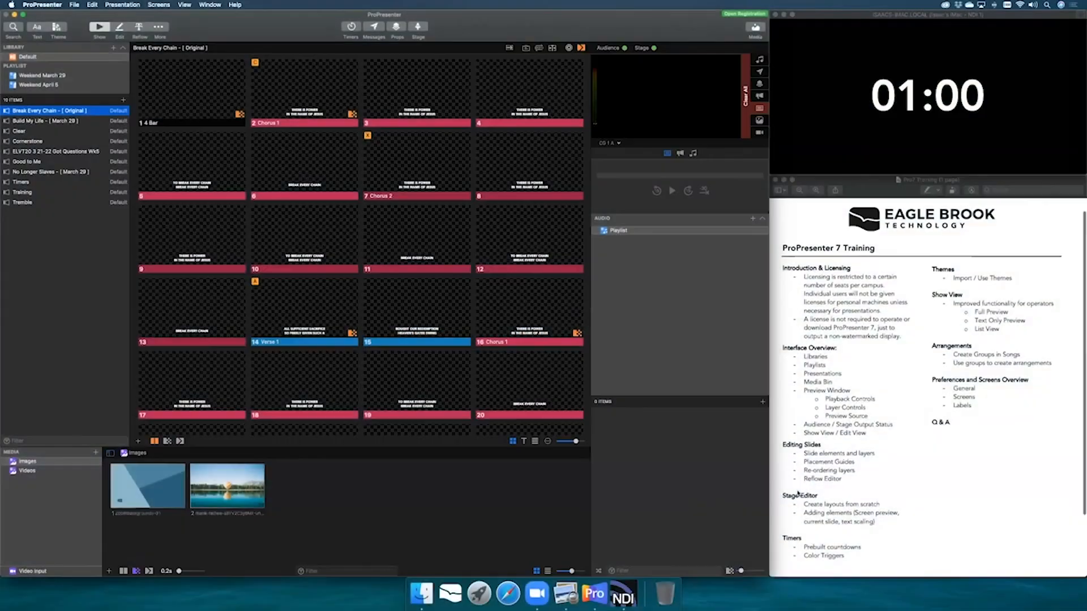
scroll(798, 494, down, 2)
scroll(798, 494, up, 2)
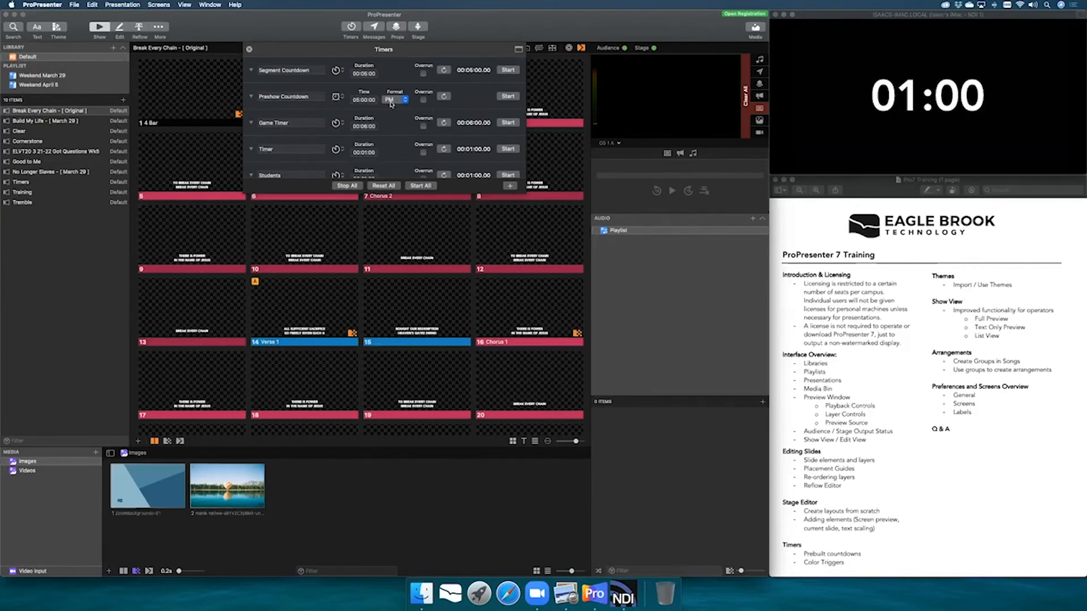
- Delete the Segment Countdown timer from the timers list
scroll(379, 74, right, 5)
scroll(378, 74, left, 5)
scroll(457, 70, right, 3)
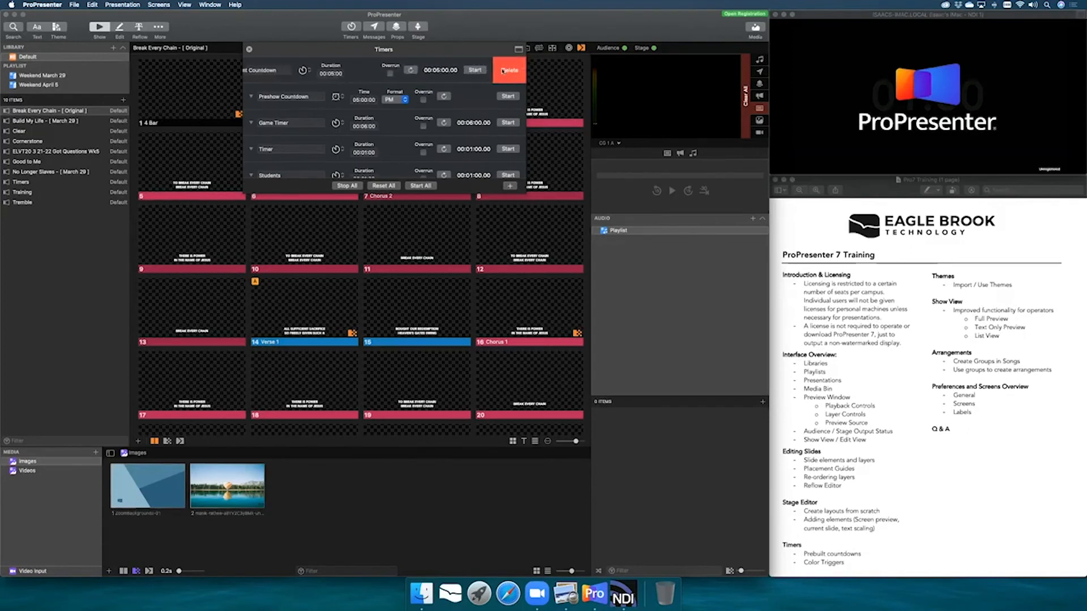
click(501, 70)
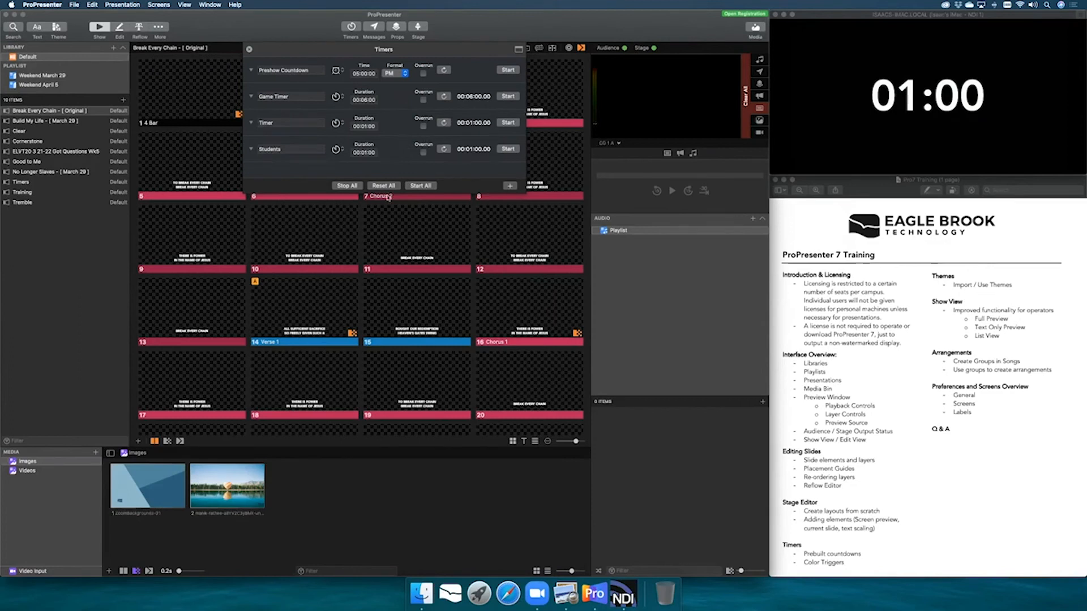
- Start the Students countdown again and open the Weekend April 5 playlist
click(507, 150)
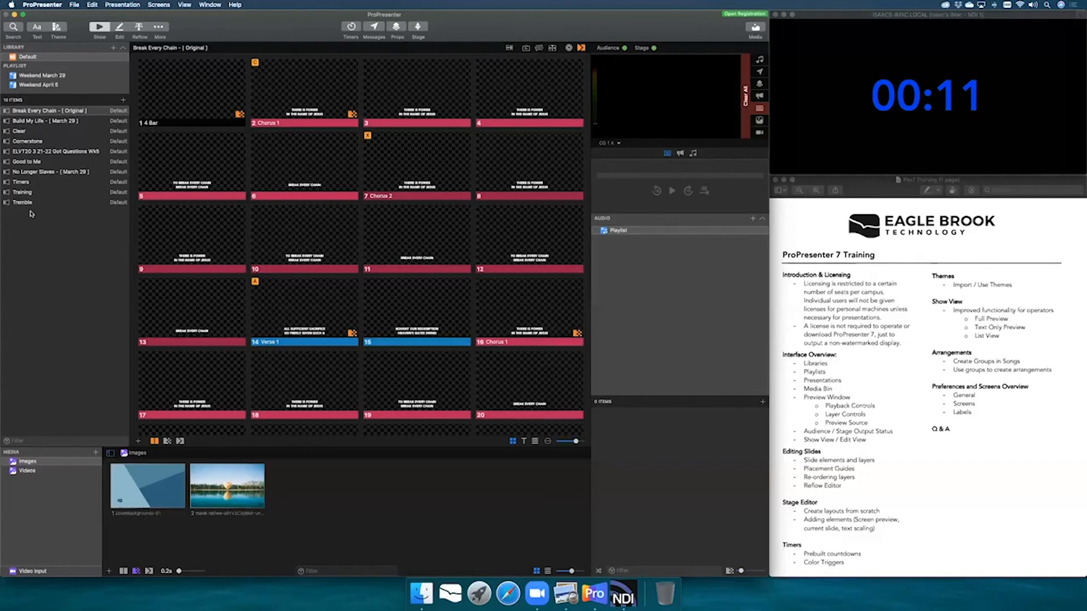
click(37, 85)
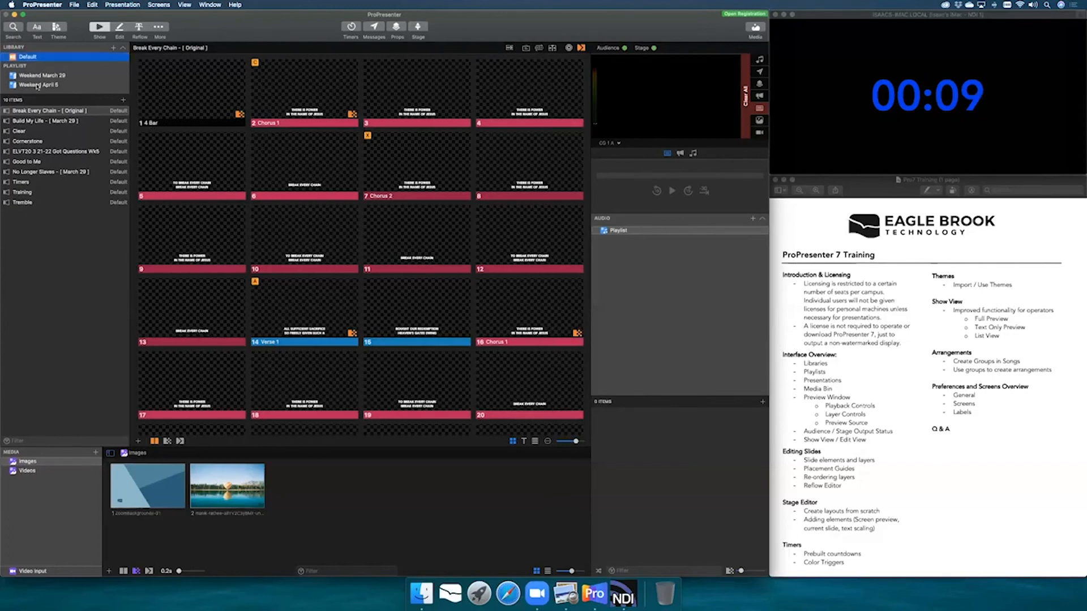
- Trigger the Clear slide and the 4 Bar slide of Tremble in the Weekend April 5 playlist to switch the stage layout
click(36, 112)
click(329, 100)
click(228, 94)
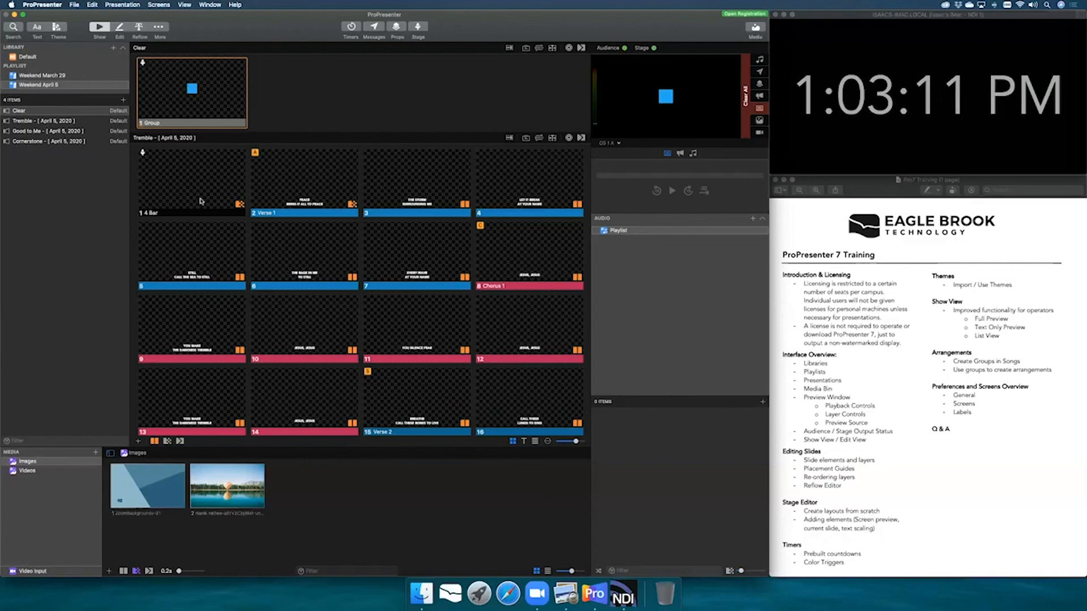
click(179, 151)
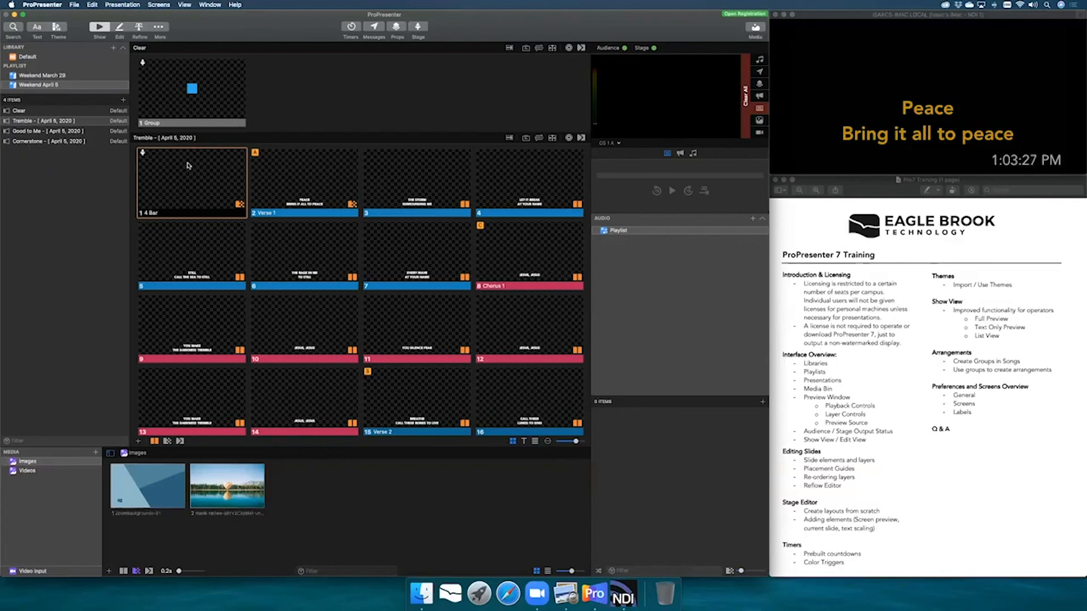
click(292, 117)
- Add a stage action to the Training slide with the TOD Clock + Timer layout and trigger the slide
right_click(173, 193)
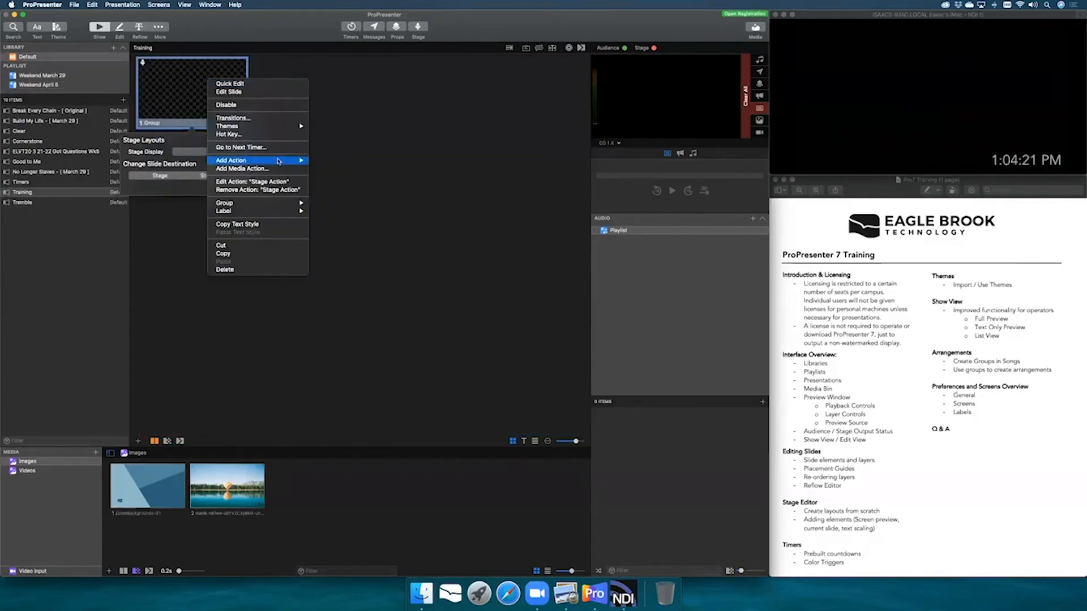
mouse_move(284, 162)
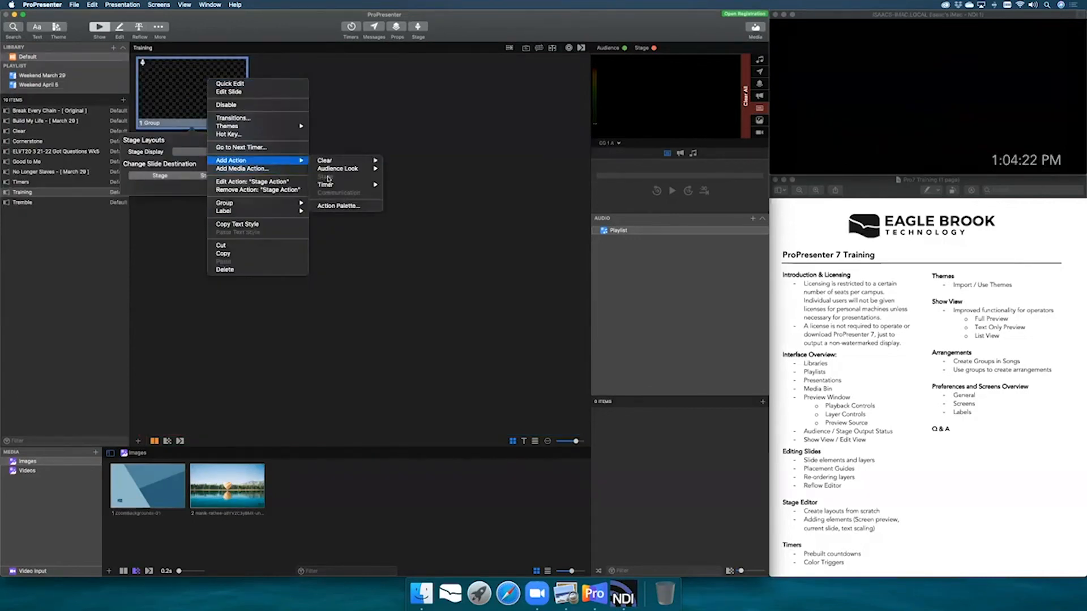
click(401, 133)
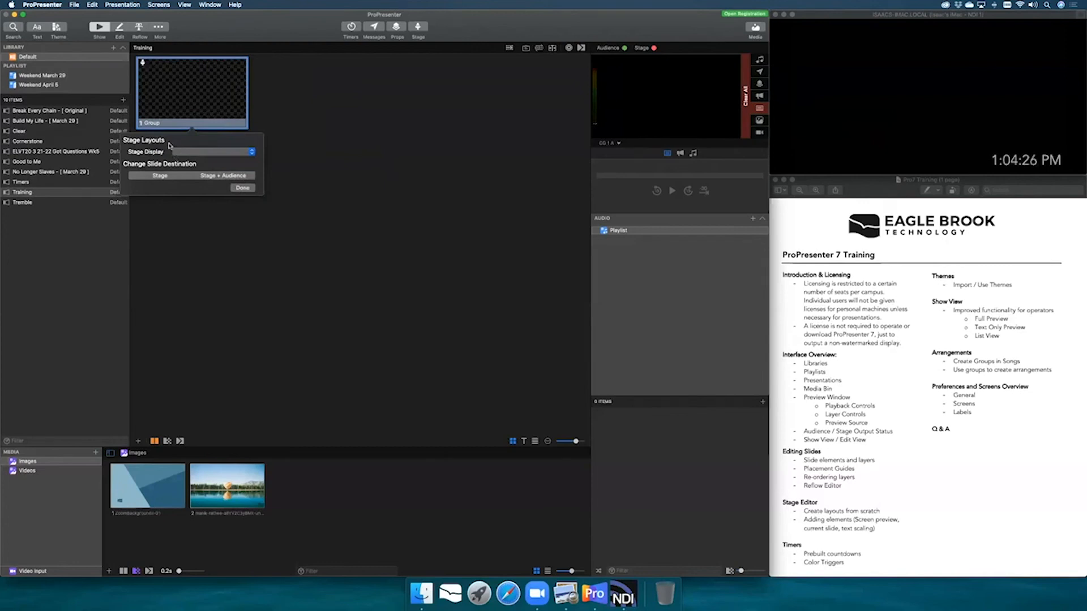
click(199, 154)
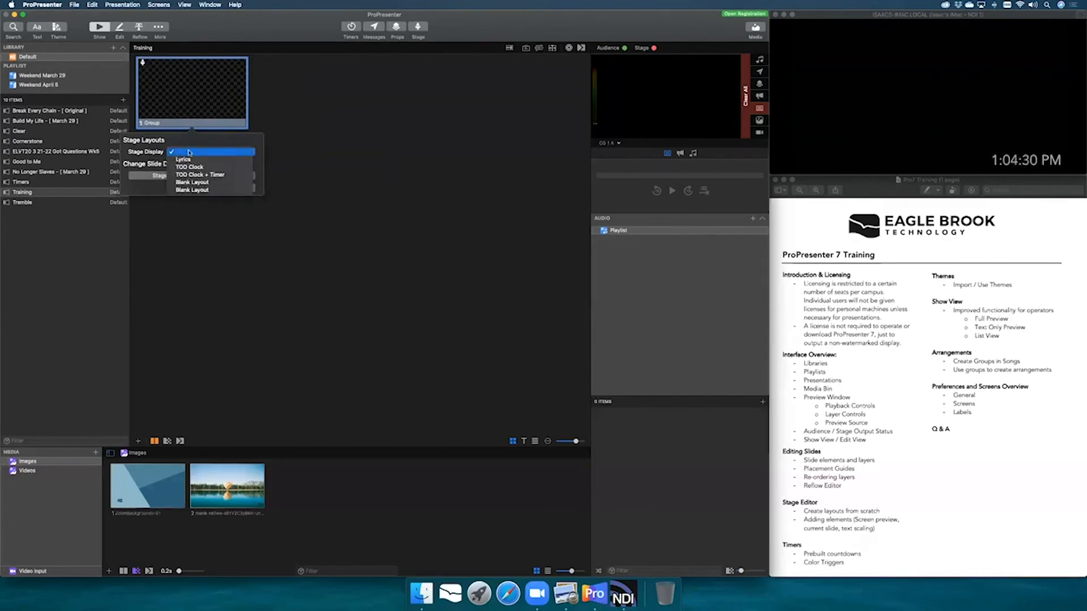
click(214, 175)
click(274, 192)
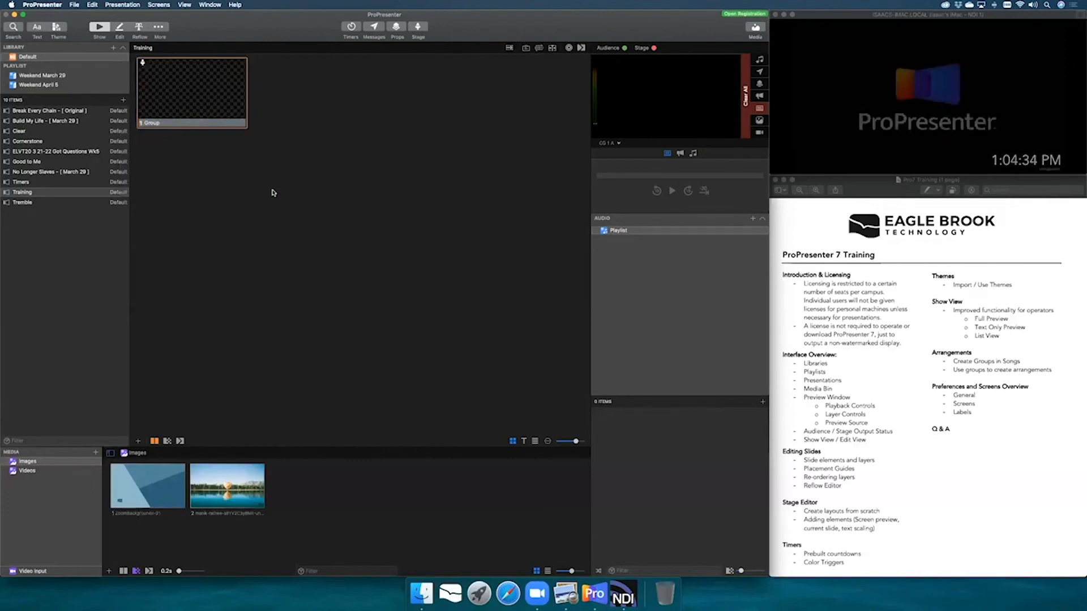
- Change the Training slide's stage action to the TOD Clock layout and trigger the slide
right_click(187, 92)
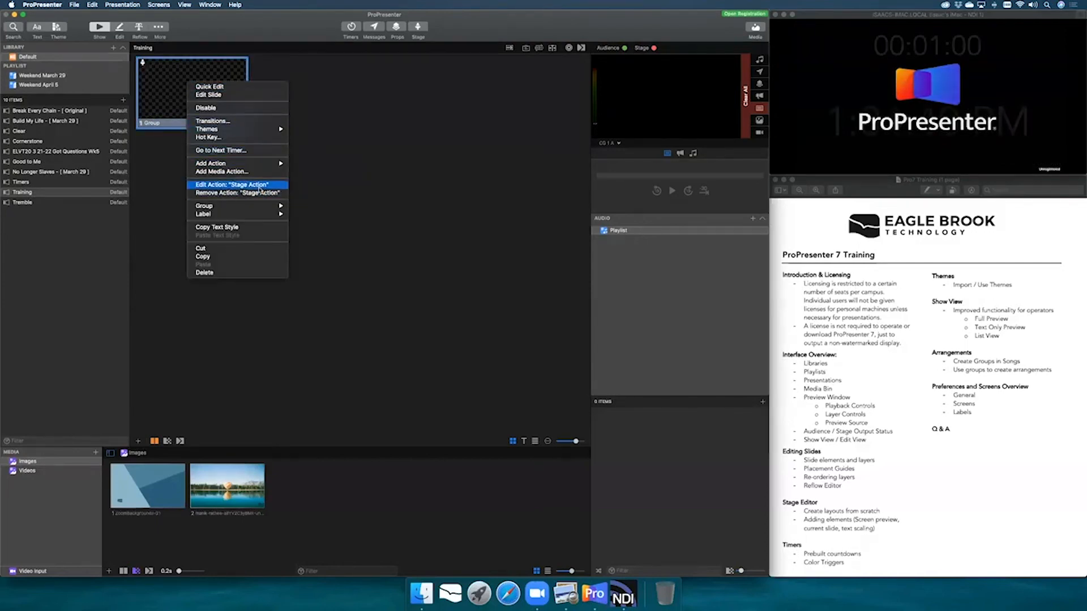
click(232, 184)
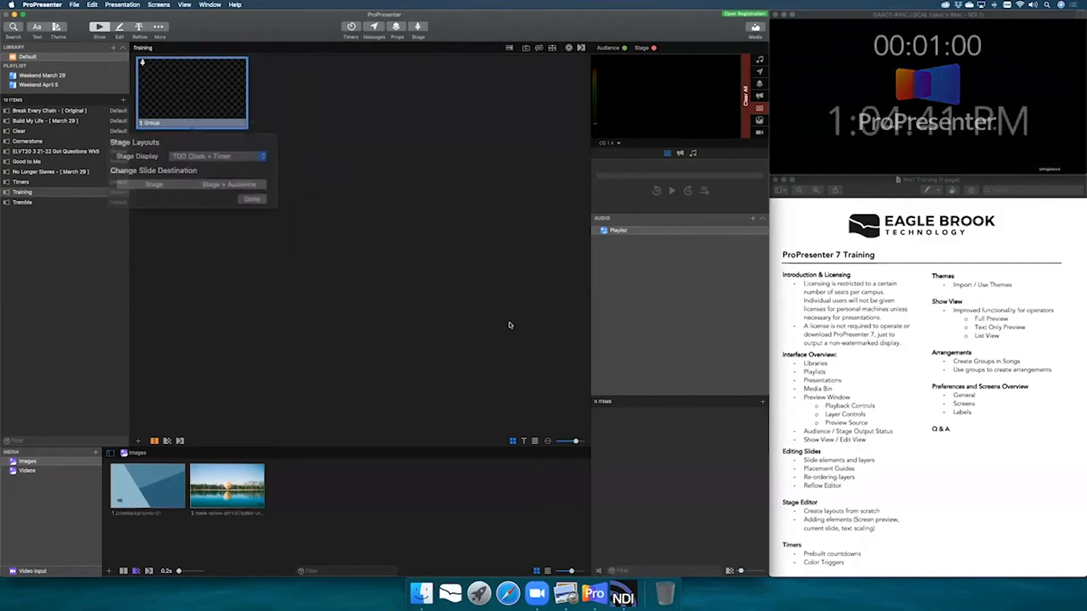
click(211, 152)
click(199, 144)
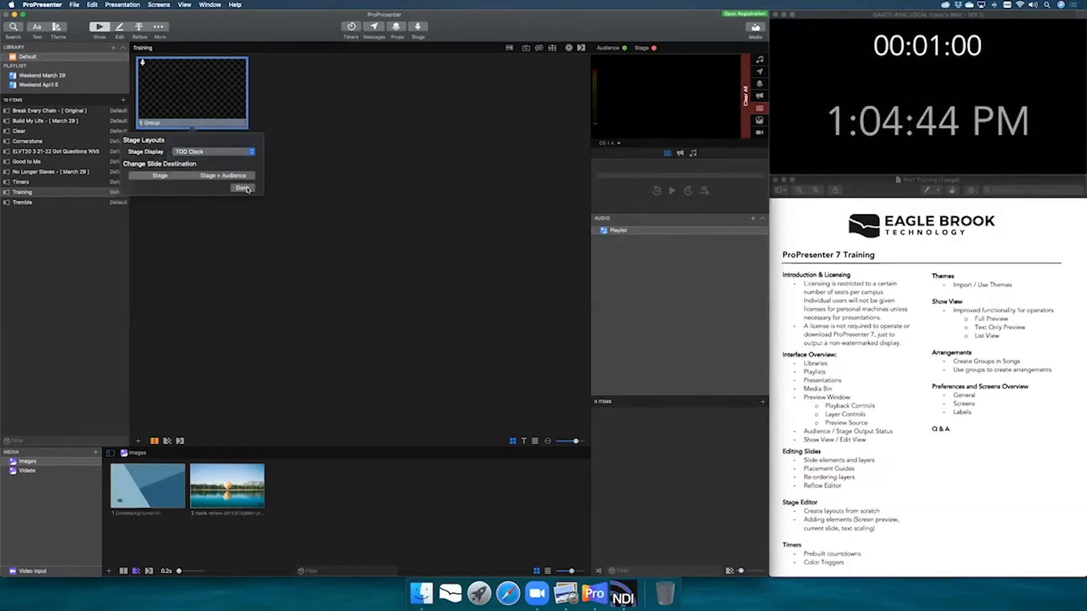
click(192, 106)
- Edit the Training slide's stage action, trying the Stage slide destination before selecting Stage + Audience
right_click(200, 93)
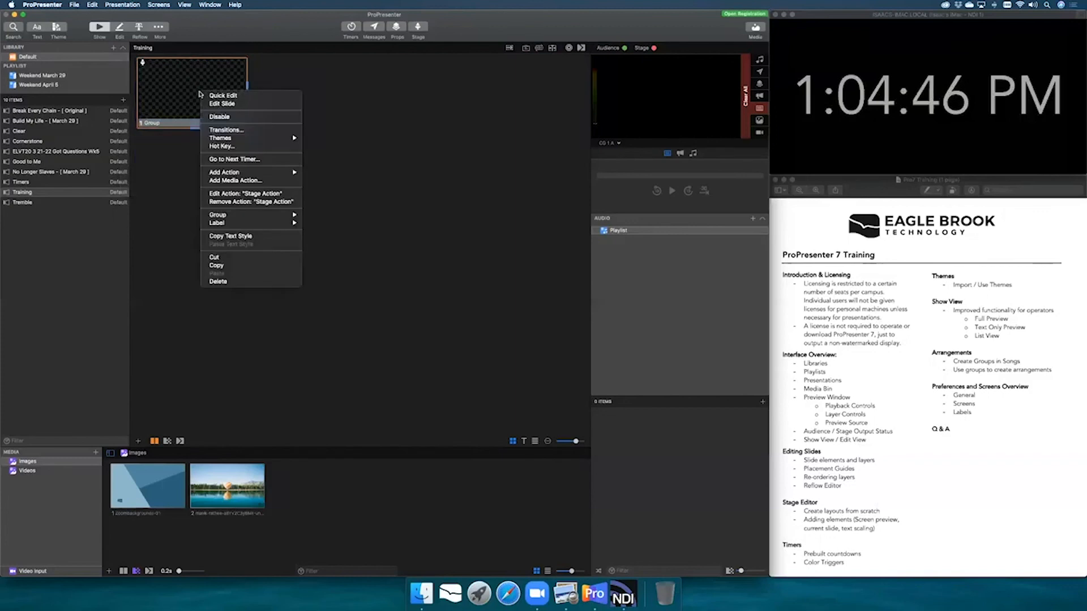
click(256, 195)
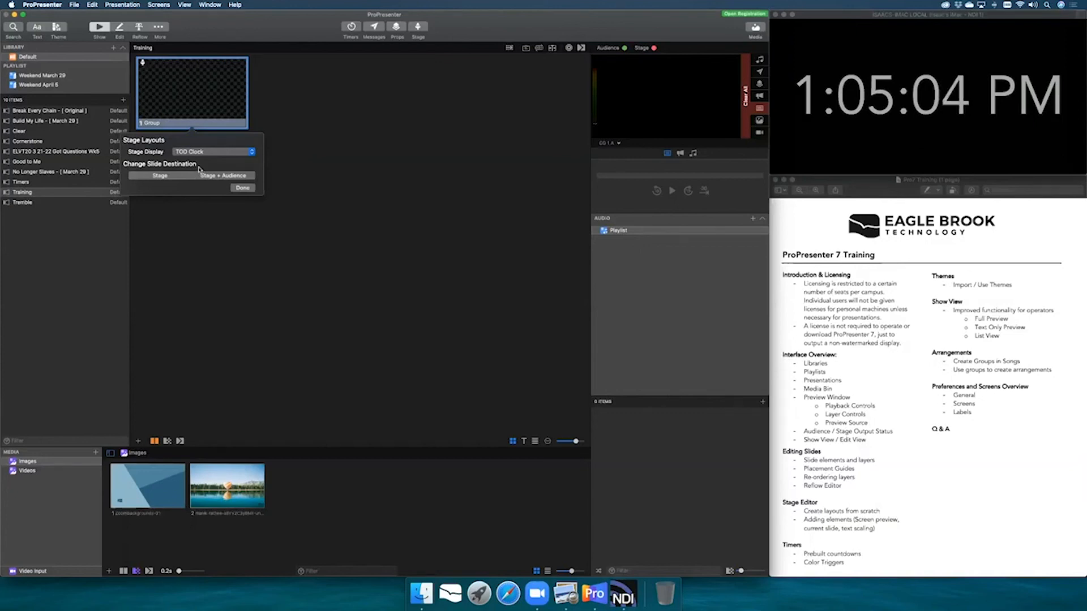
click(179, 176)
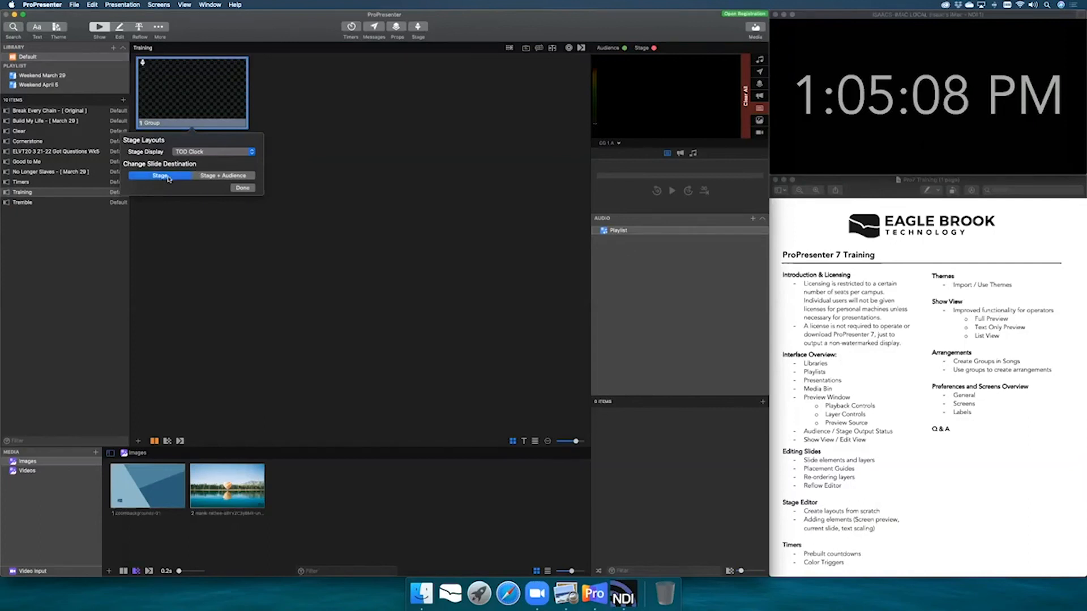
click(209, 177)
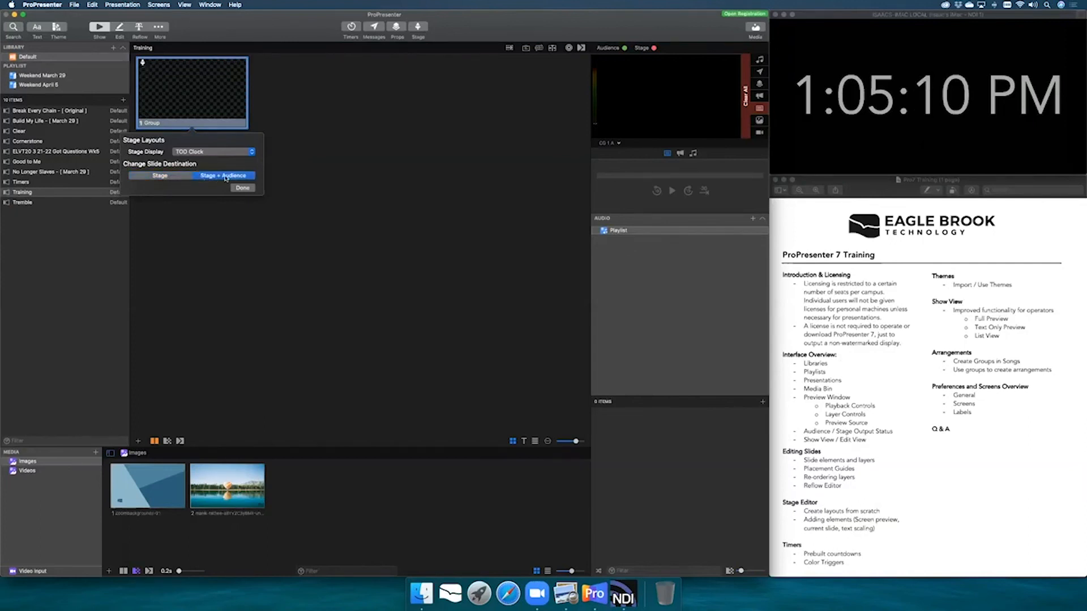